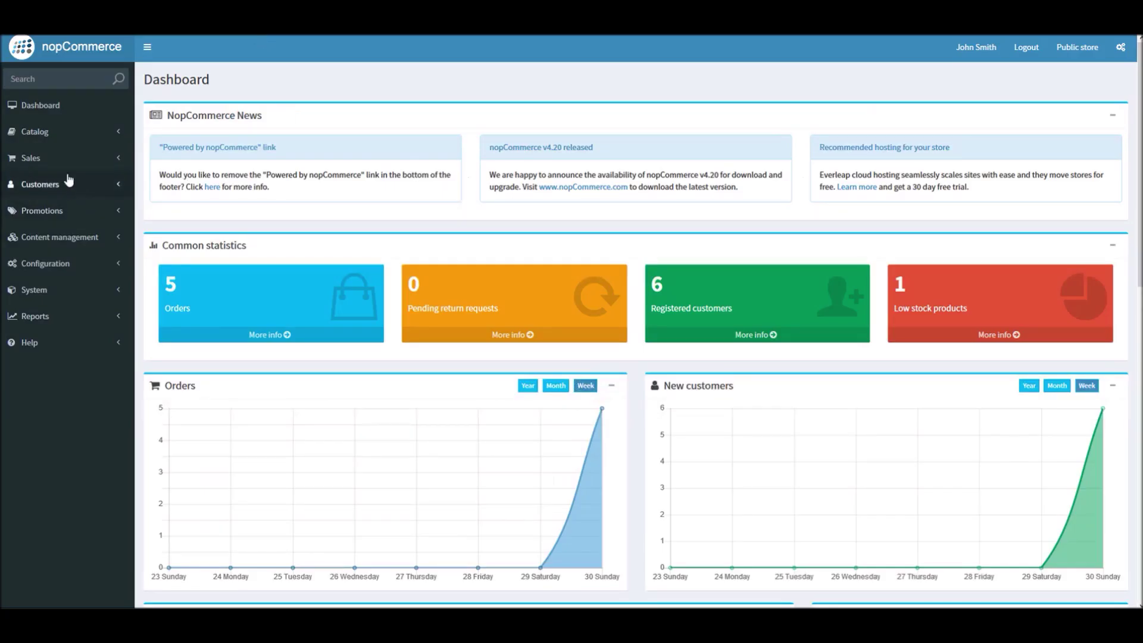
Step: Go to Catalog > Products and start adding a new product
left_click(48, 136)
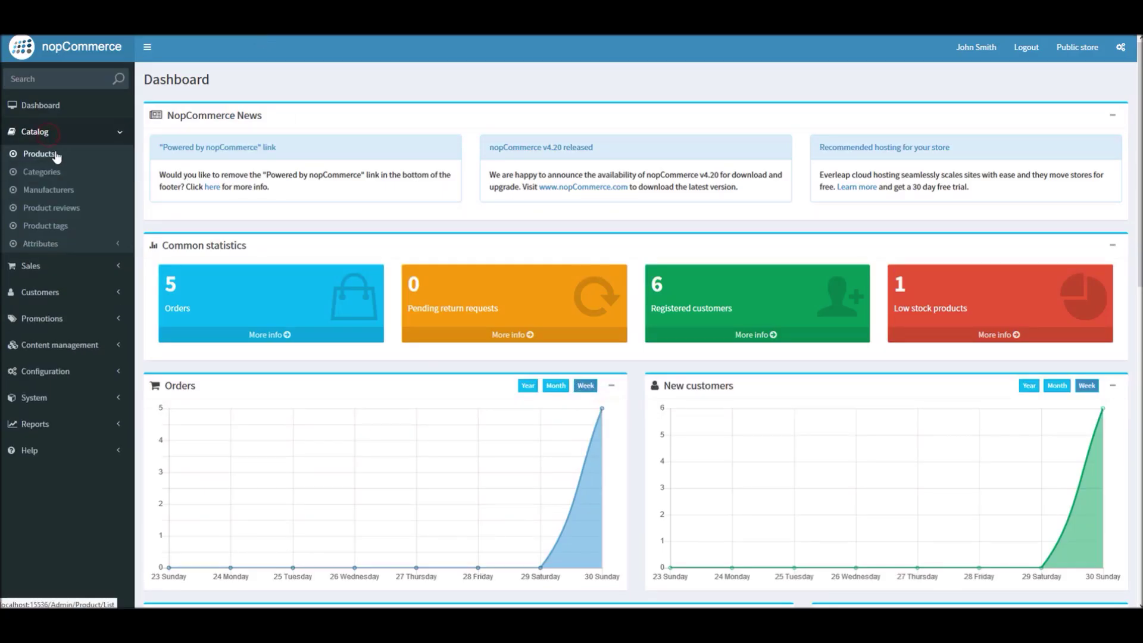
left_click(54, 155)
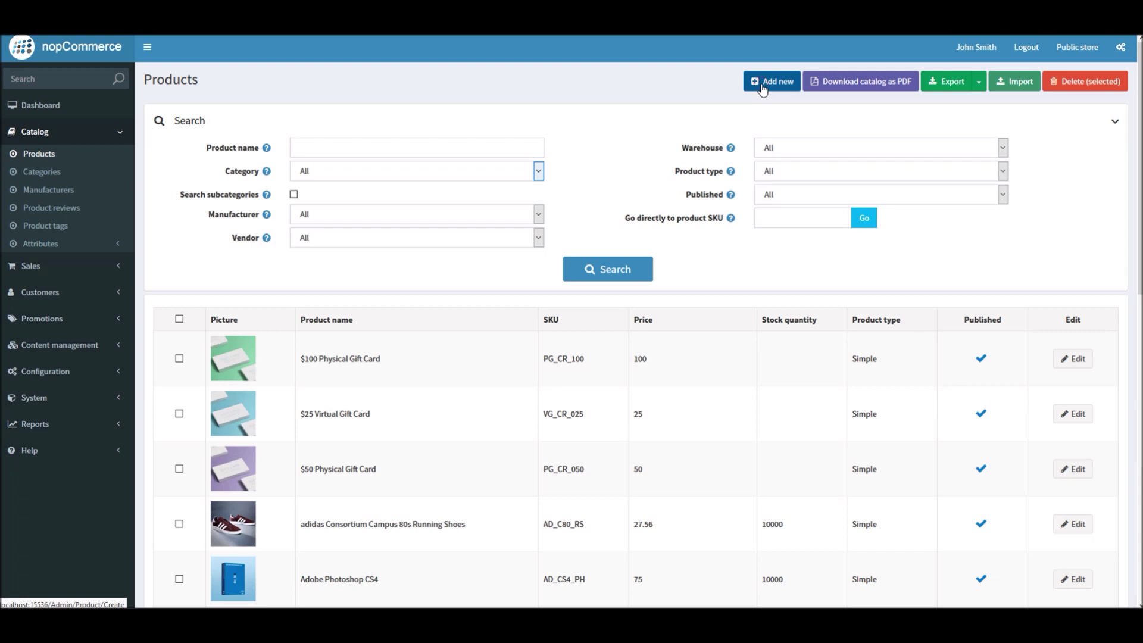
left_click(762, 86)
Step: In Product info, enter the name Summer T-shirt plus short and full descriptions, fixing typos
left_click(207, 151)
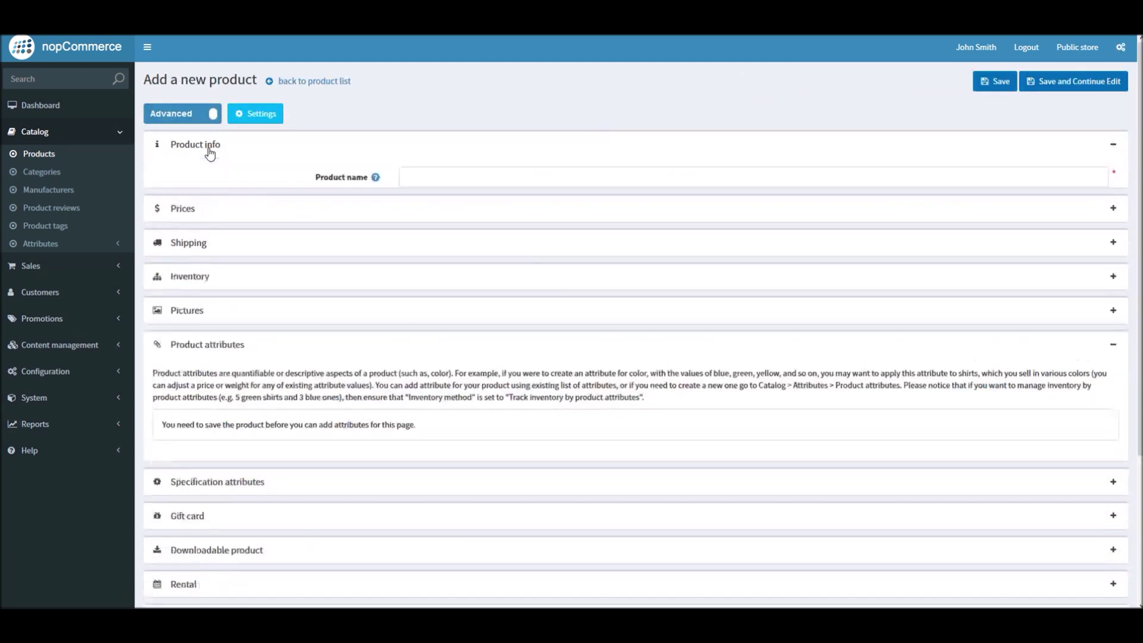
left_click(430, 175)
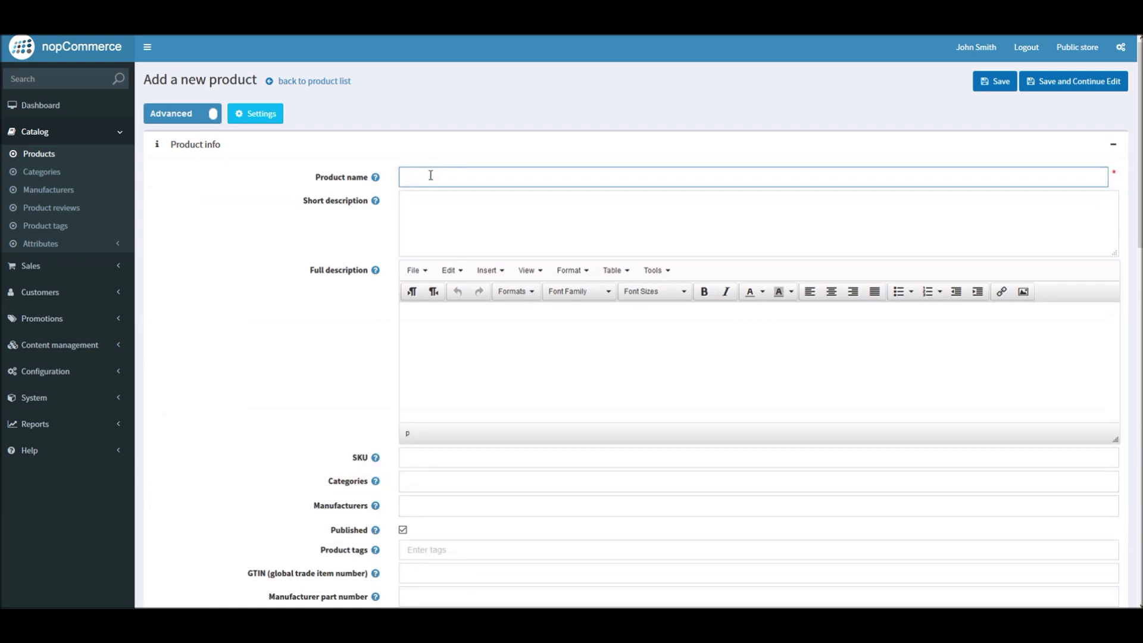
type("Summer T-s")
type("hirt")
left_click(479, 221)
type("H")
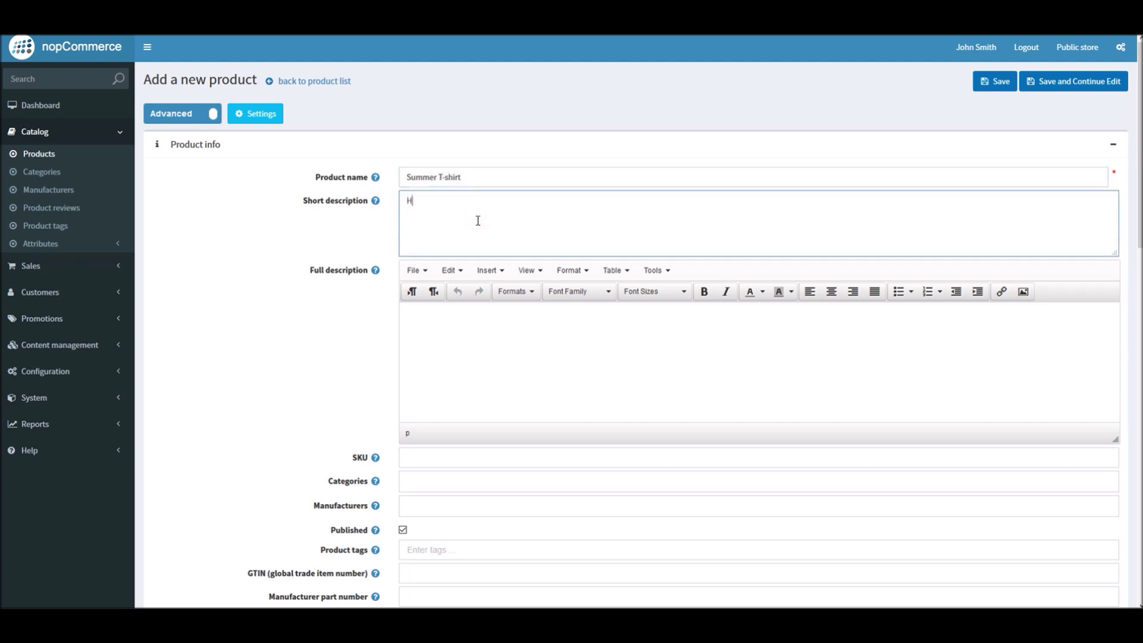
type("ere is sh")
type("ort descripti")
type("on")
left_click(486, 341)
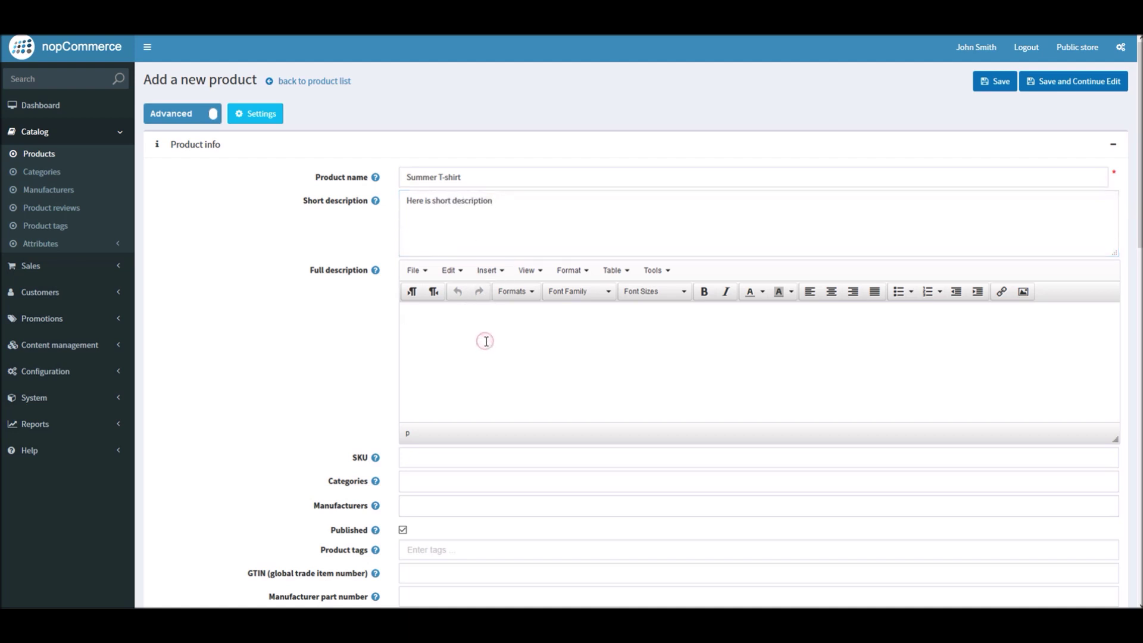
type("Here goes")
type(" your long descri")
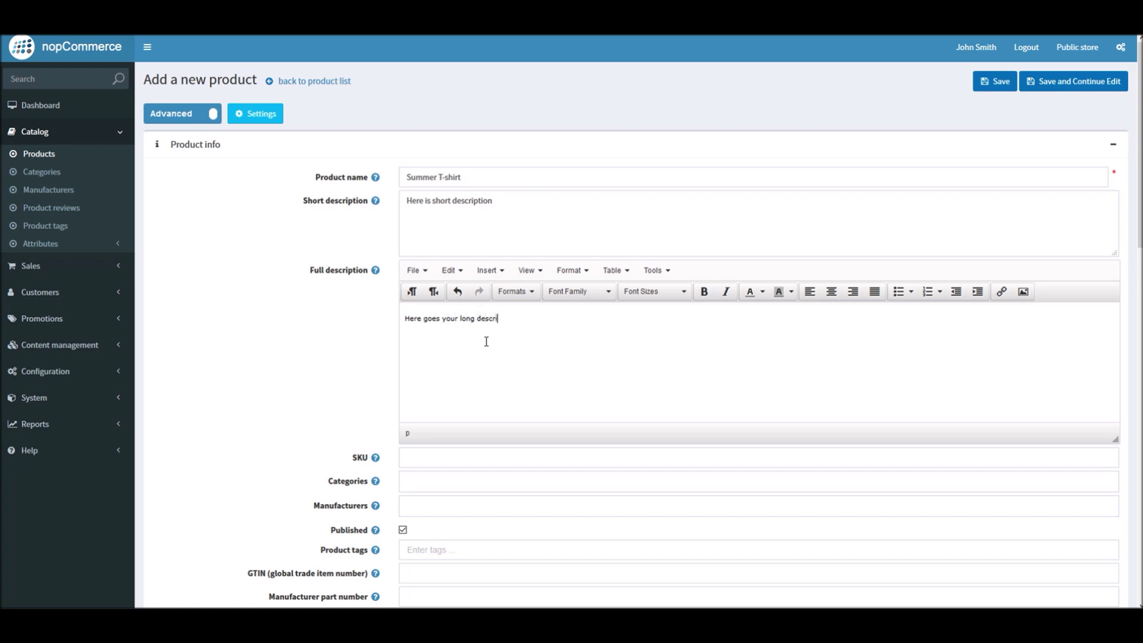
type("ptiuo")
key("BackSpace")
type("of y")
key("BackSpace")
type("te")
type("he product")
left_click_drag(1139, 210, 1123, 276)
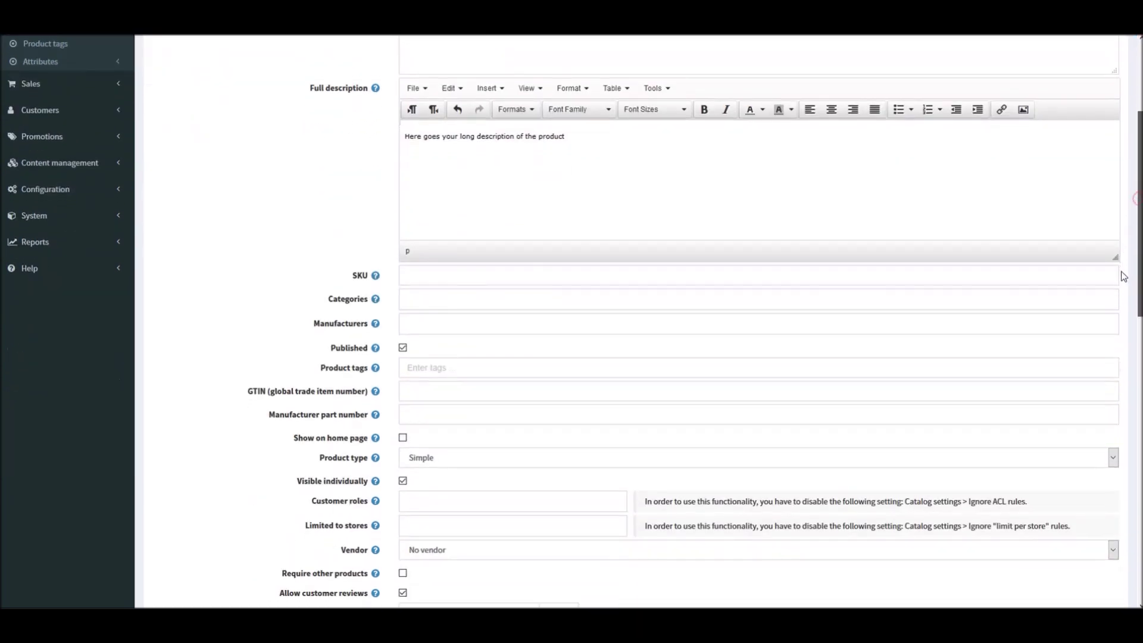
scroll(1123, 276, "down", 3)
scroll(1107, 320, "down", 2)
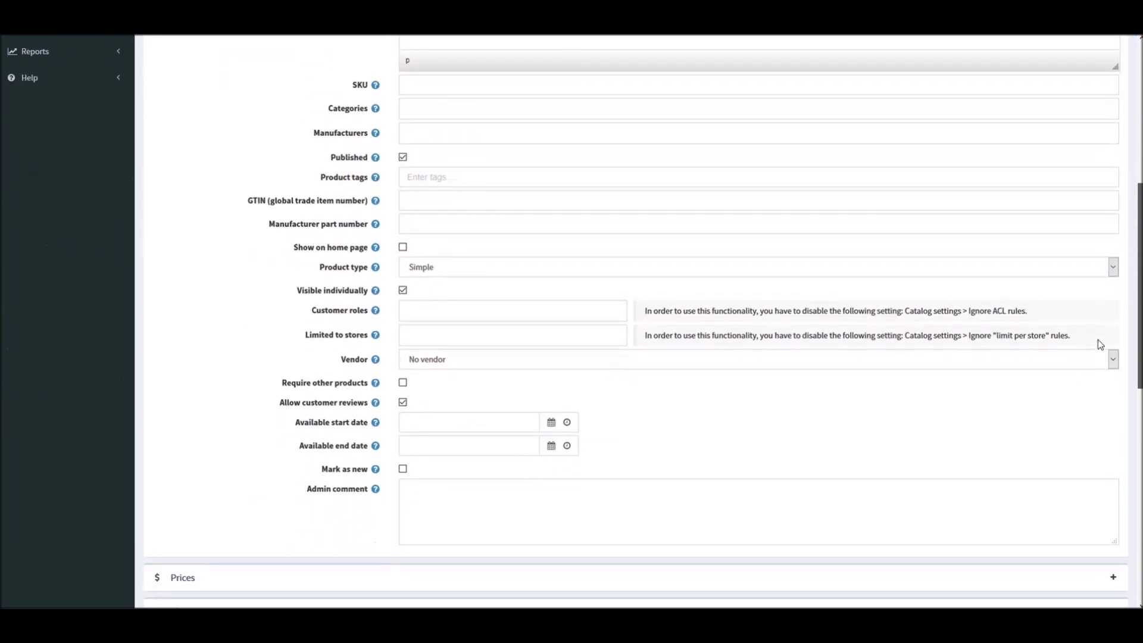
scroll(1098, 341, "down", 2)
scroll(1082, 449, "down", 3)
scroll(1082, 467, "down", 3)
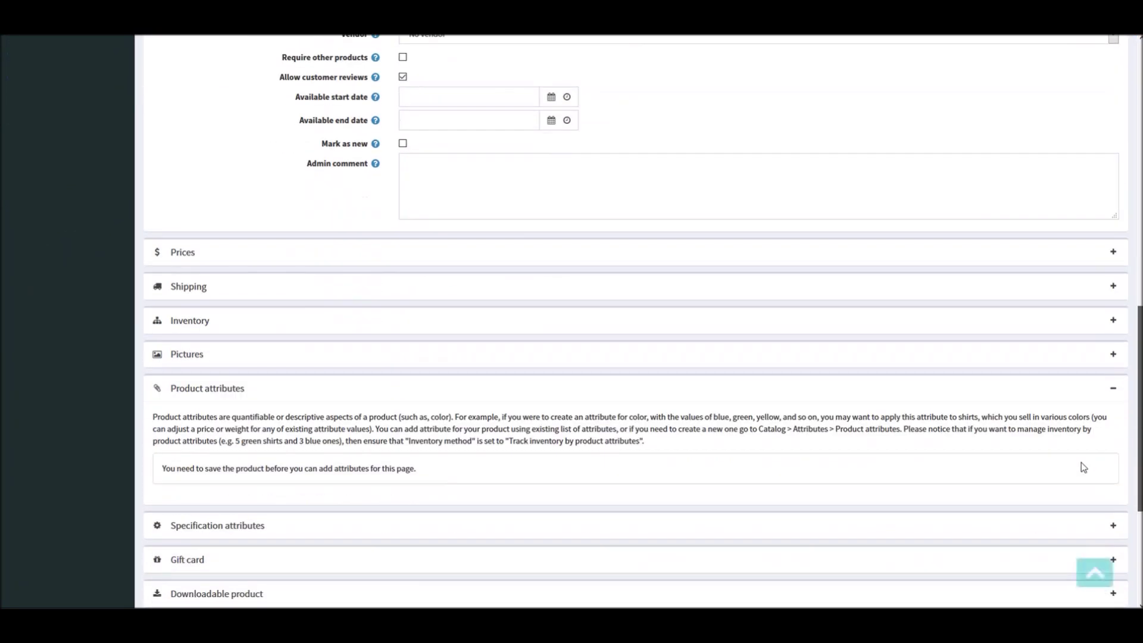
Step: Enter 25 as the price in the Prices panel and save the product
left_click(1113, 253)
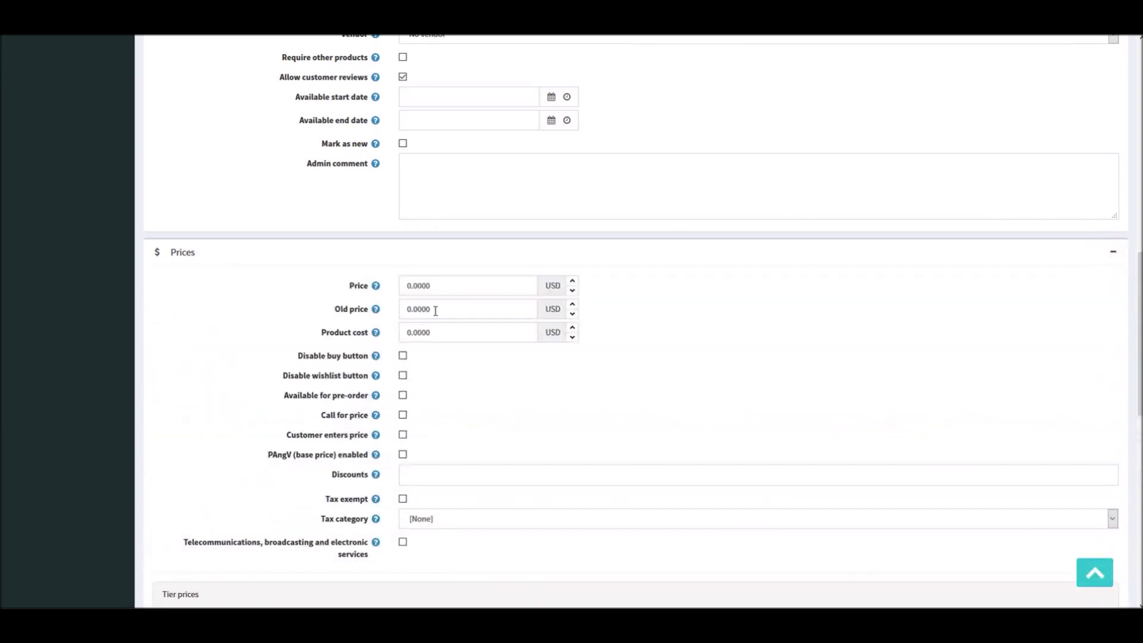
left_click(445, 285)
type("25")
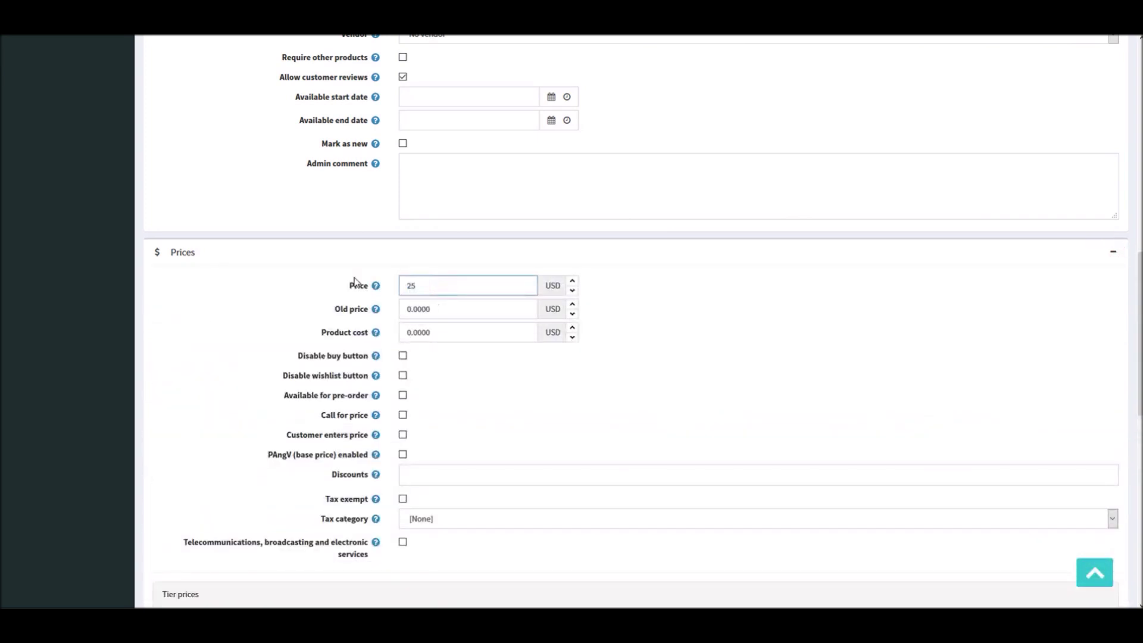
scroll(1125, 399, "down", 4)
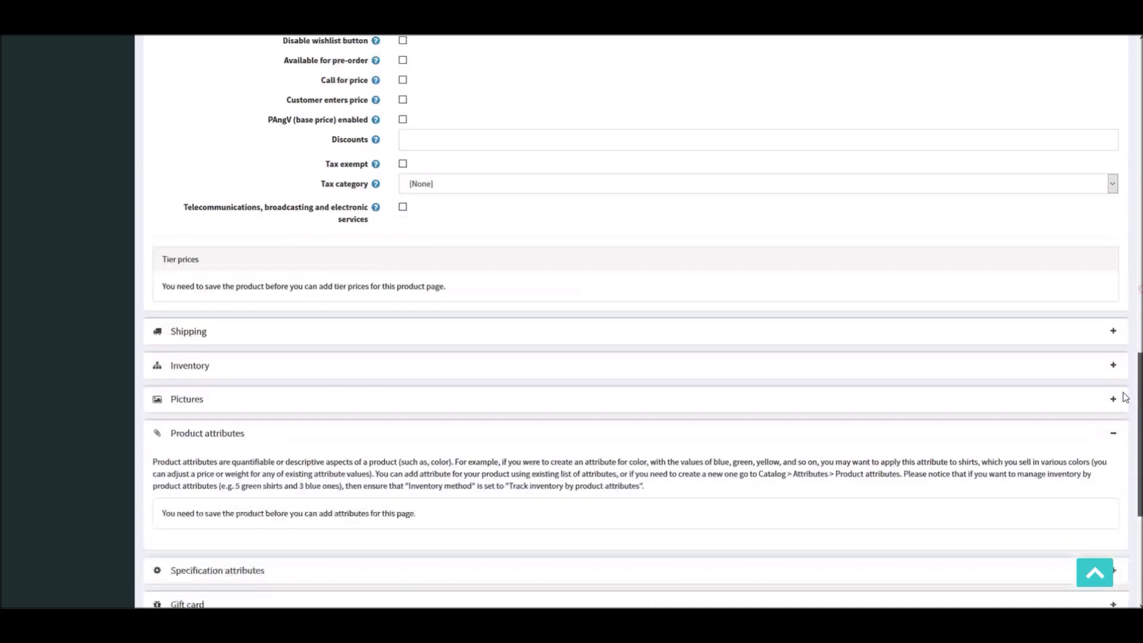
scroll(1125, 398, "up", 4)
scroll(1122, 275, "up", 4)
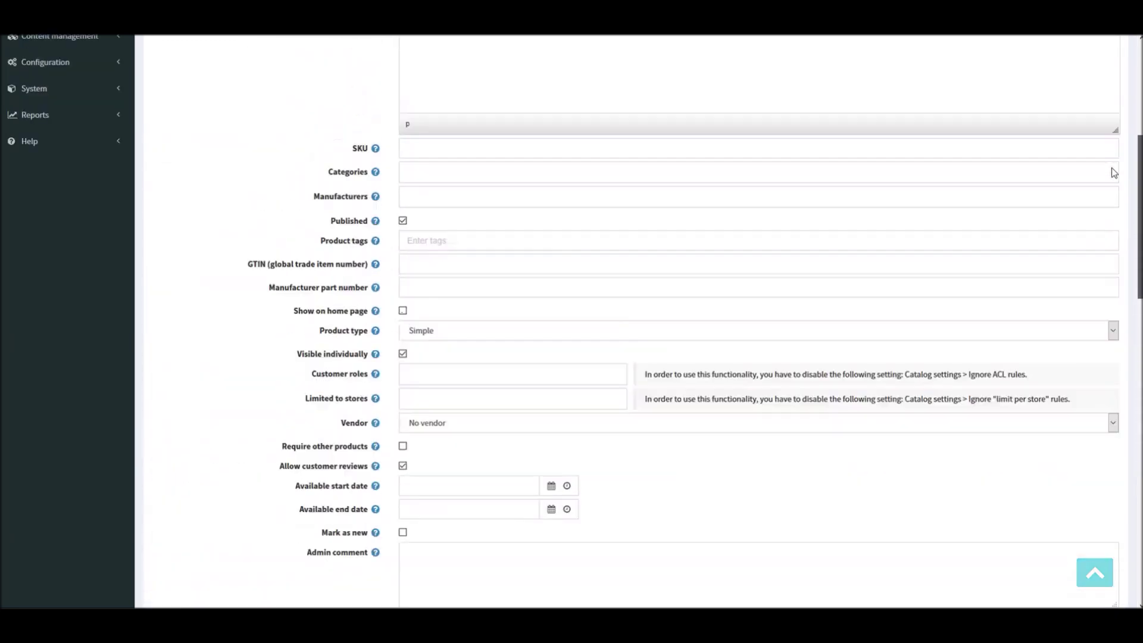
scroll(1117, 170, "up", 2)
scroll(1125, 115, "up", 1)
scroll(1128, 112, "up", 1)
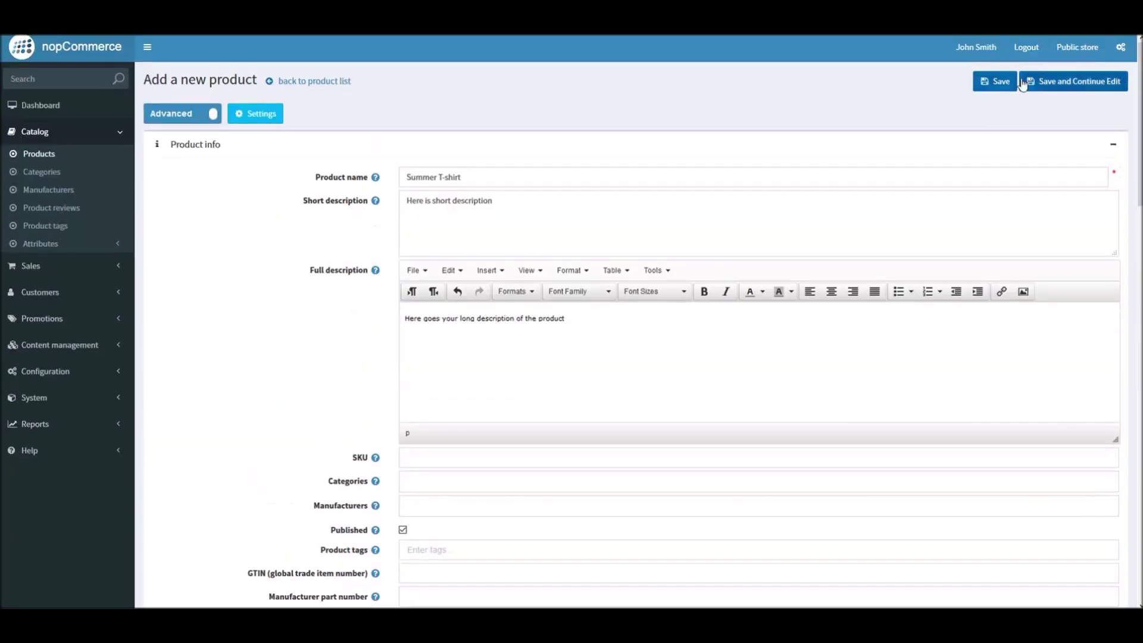
left_click(1059, 82)
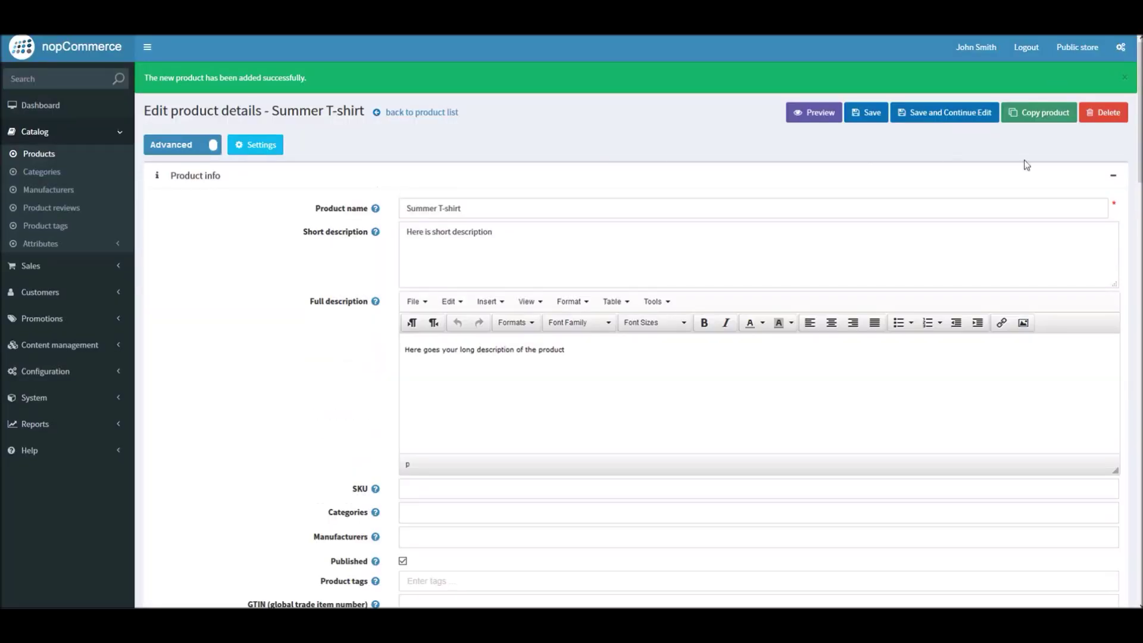
Step: Upload tshirt_blue.jpg in the Pictures section with display order 1
left_click(1113, 177)
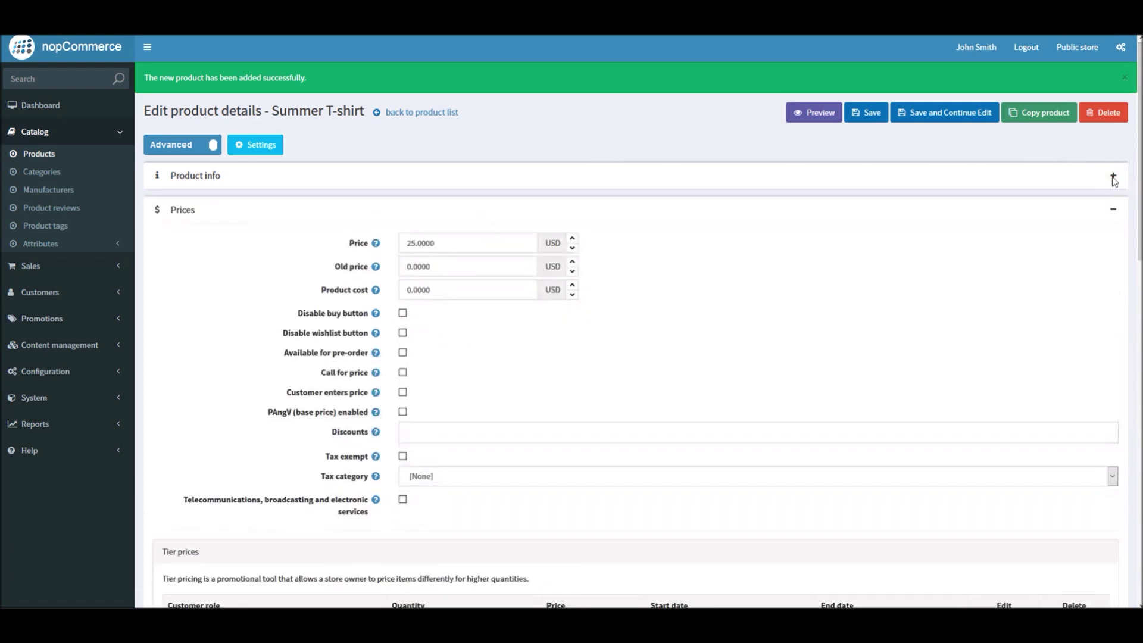
left_click(1113, 209)
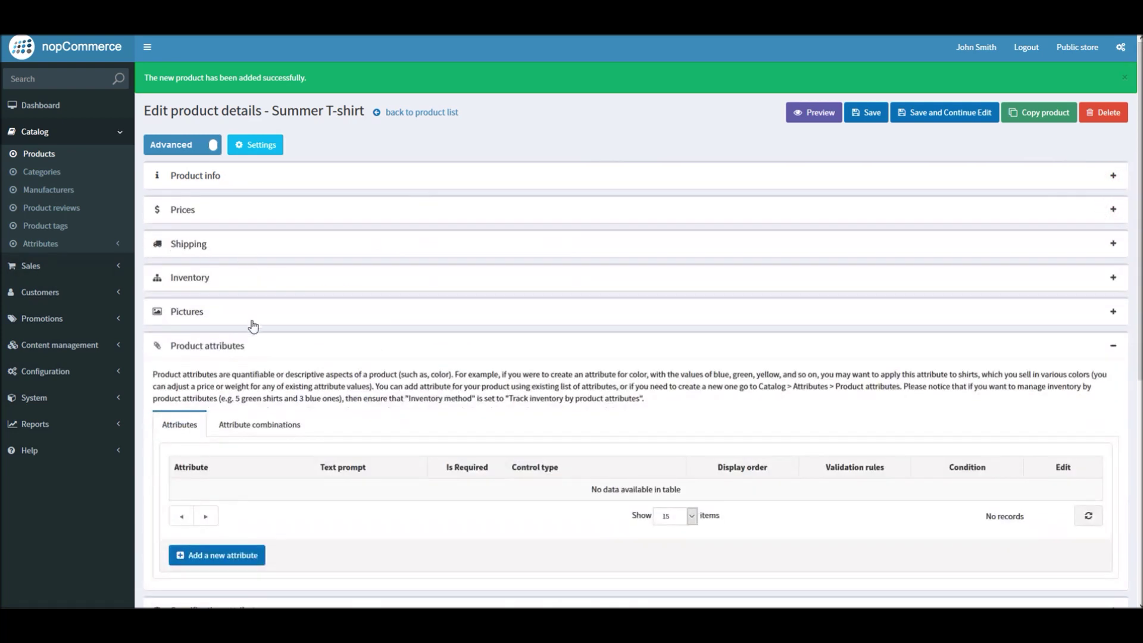
left_click(383, 317)
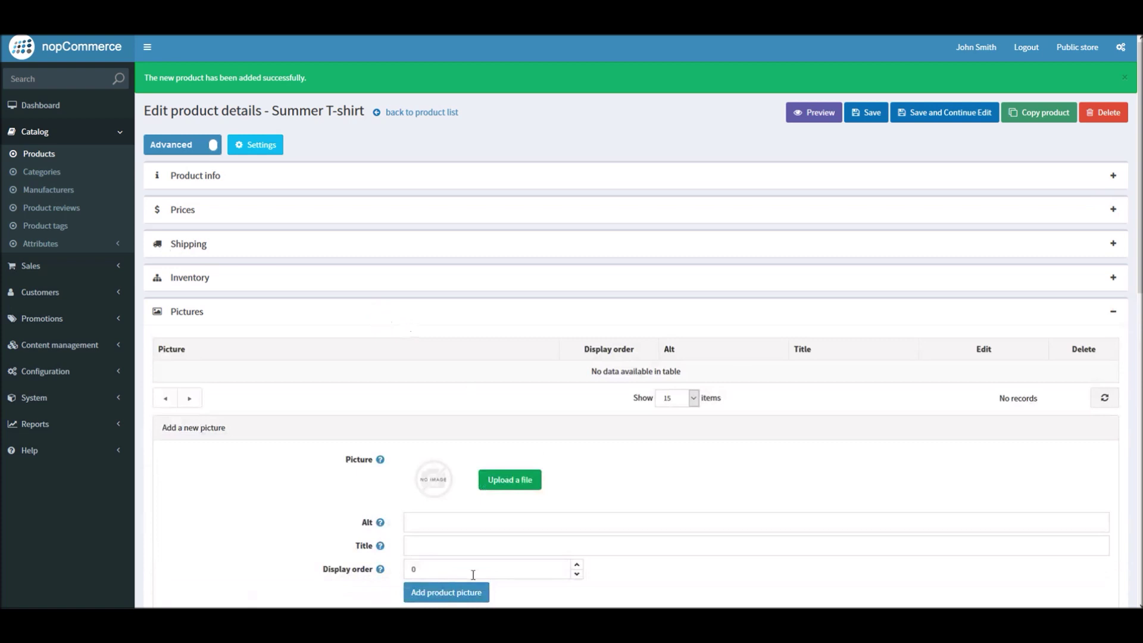
left_click(510, 480)
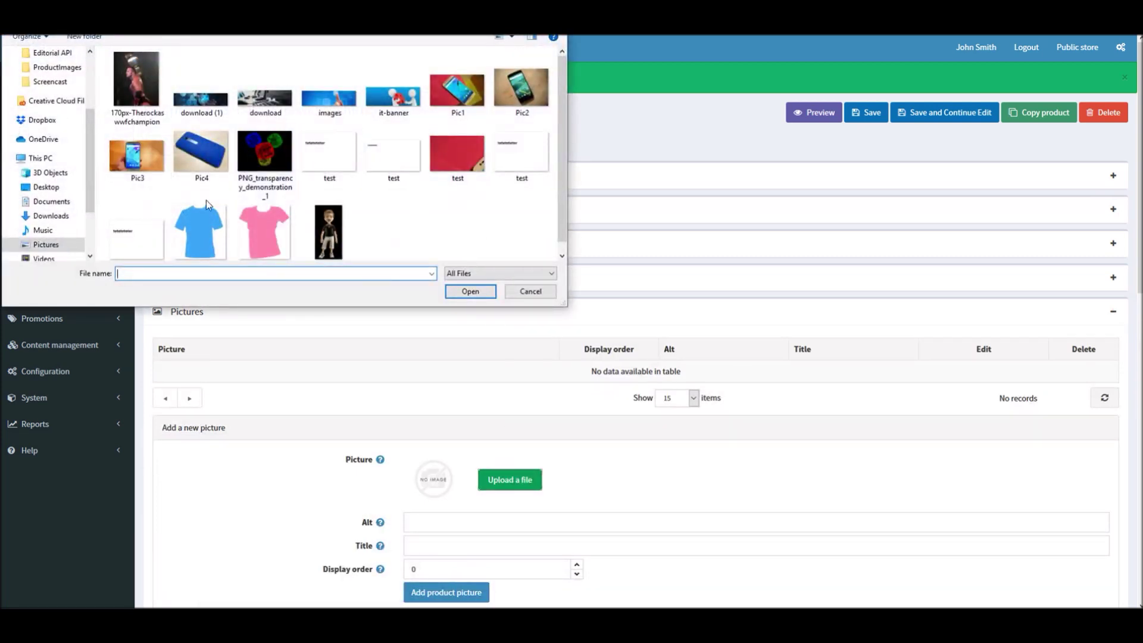
double_click(199, 237)
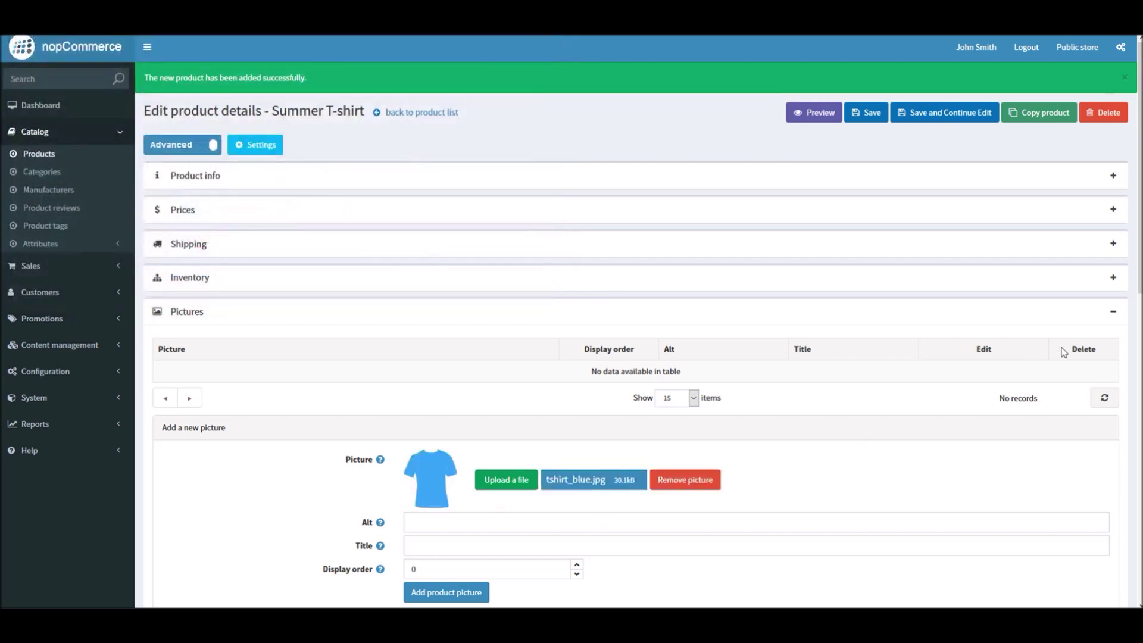
scroll(1131, 291, "down", 2)
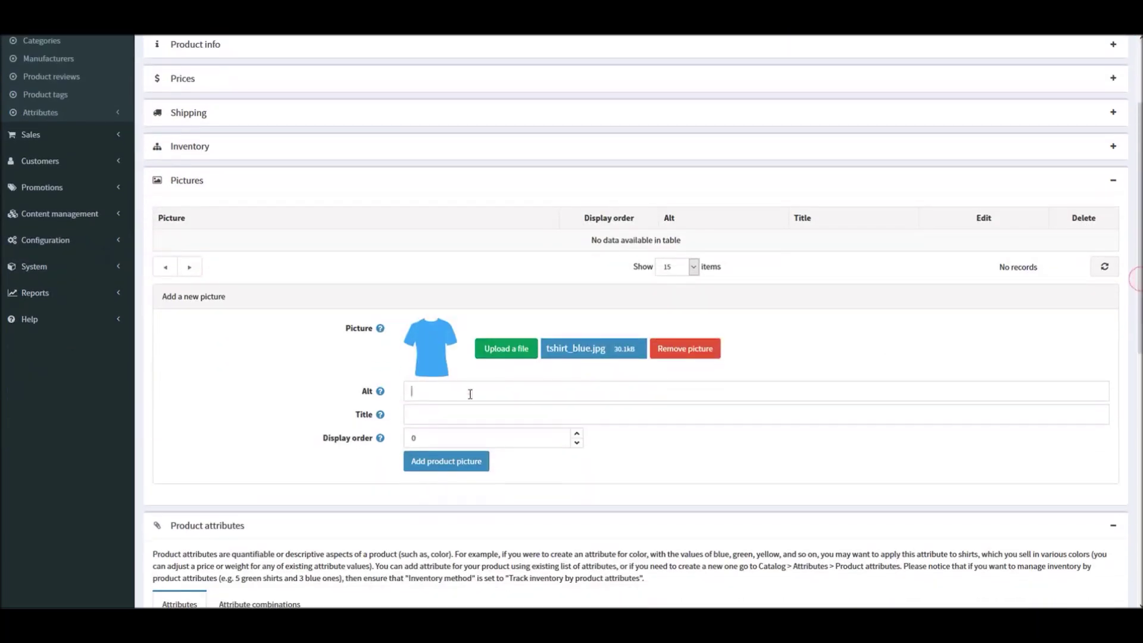
left_click(468, 525)
left_click(436, 439)
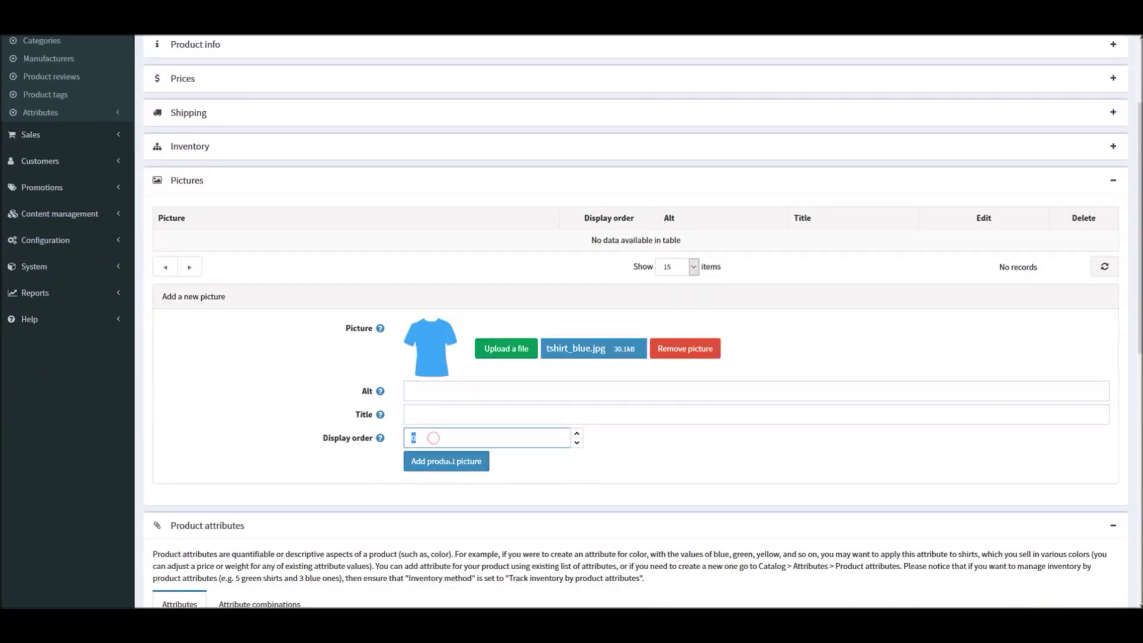
type("1")
left_click(446, 462)
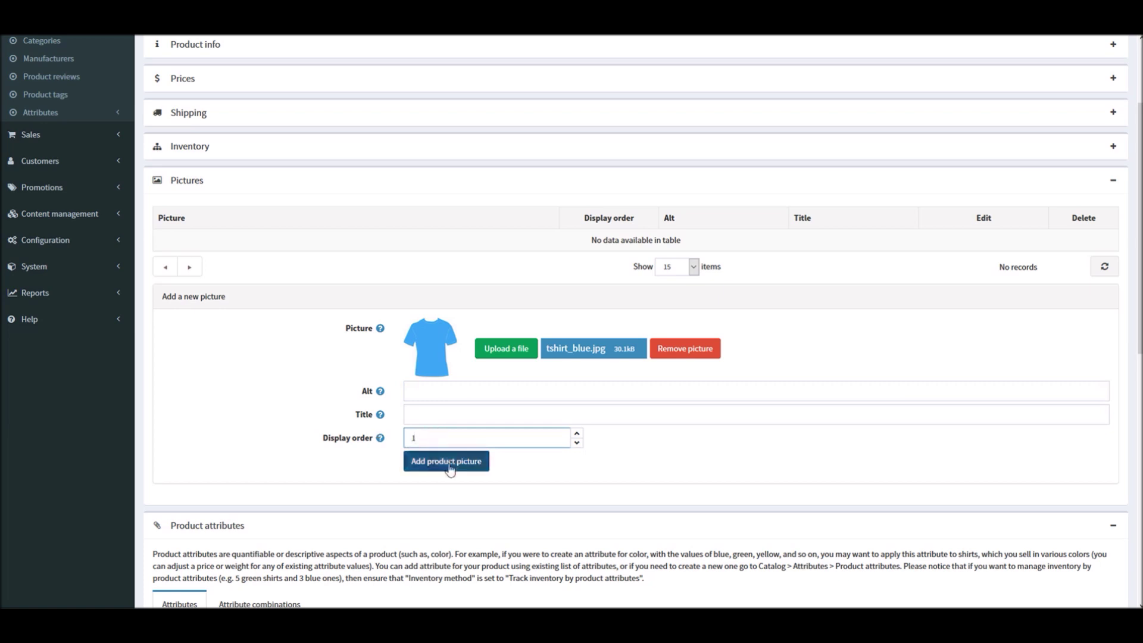
Step: Upload tshirt_pink.jpg with display order 2, then save the product
left_click(512, 434)
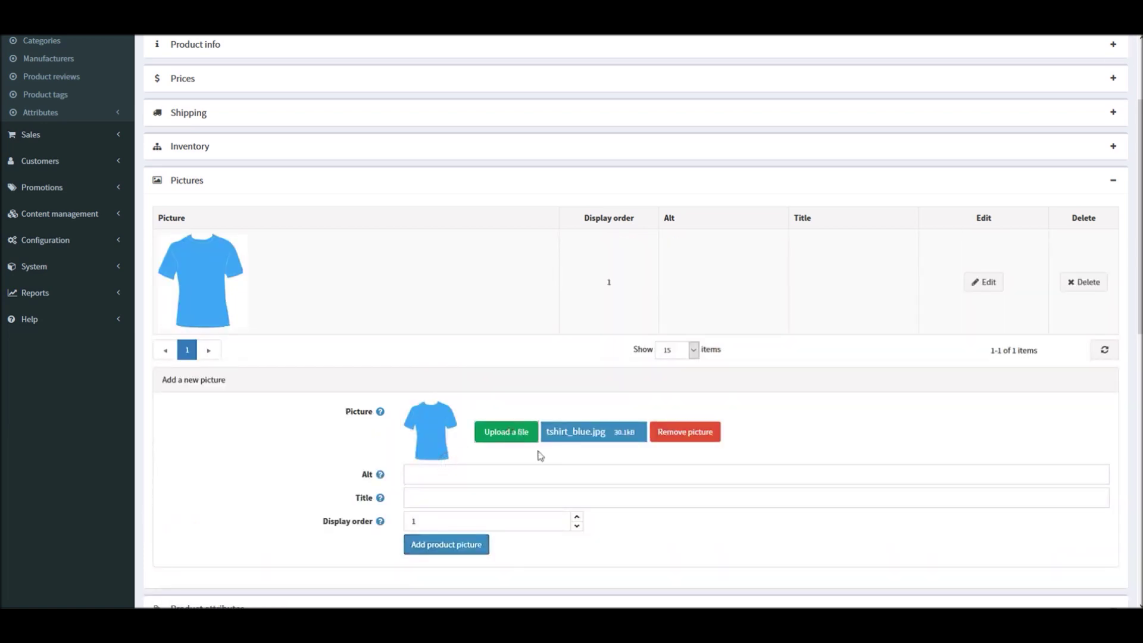
left_click(274, 233)
double_click(274, 232)
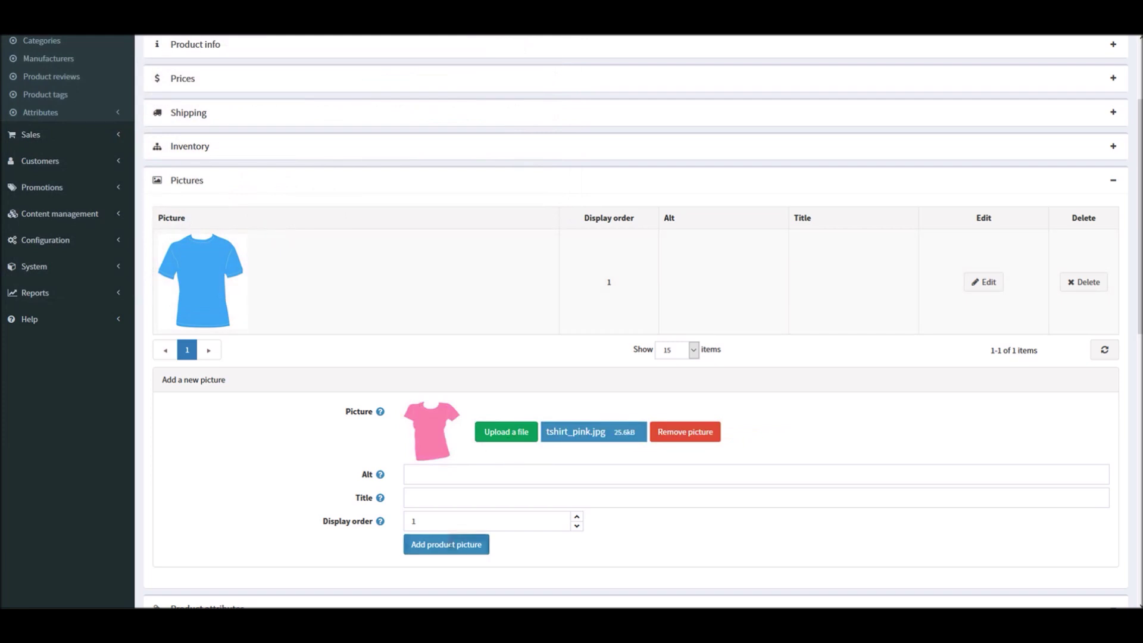
double_click(420, 522)
type("2")
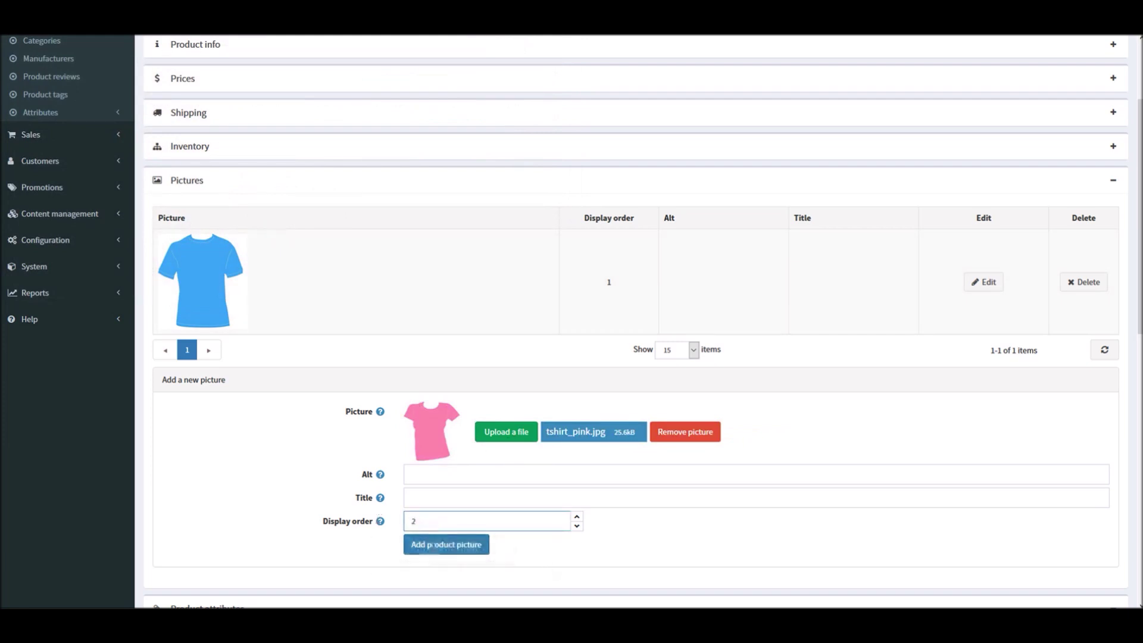
left_click(431, 547)
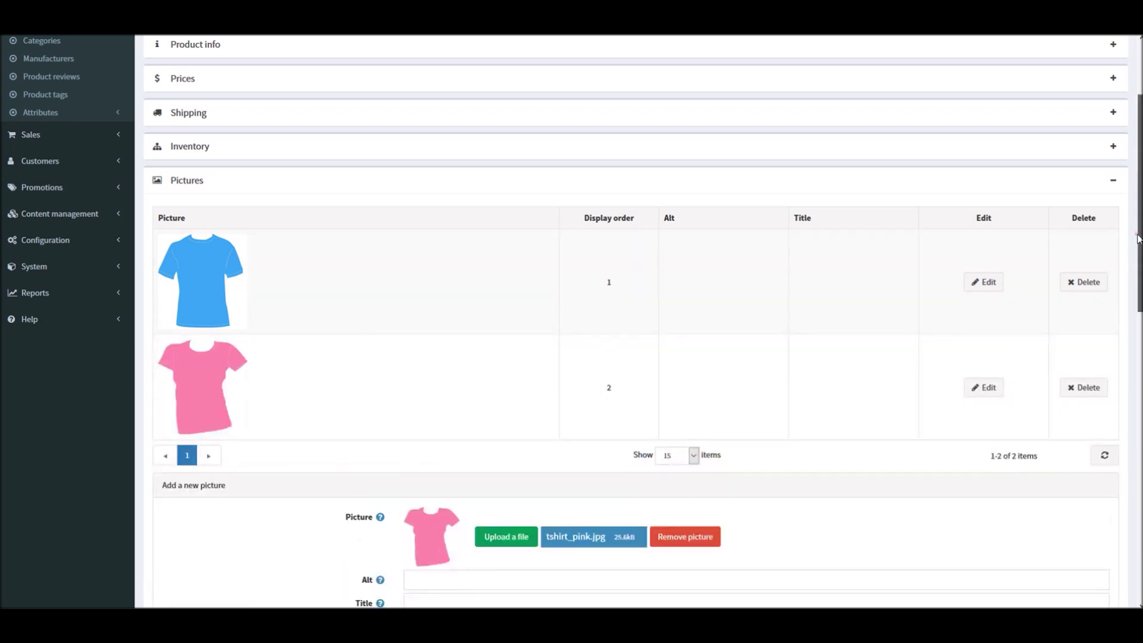
scroll(1139, 237, "down", 1)
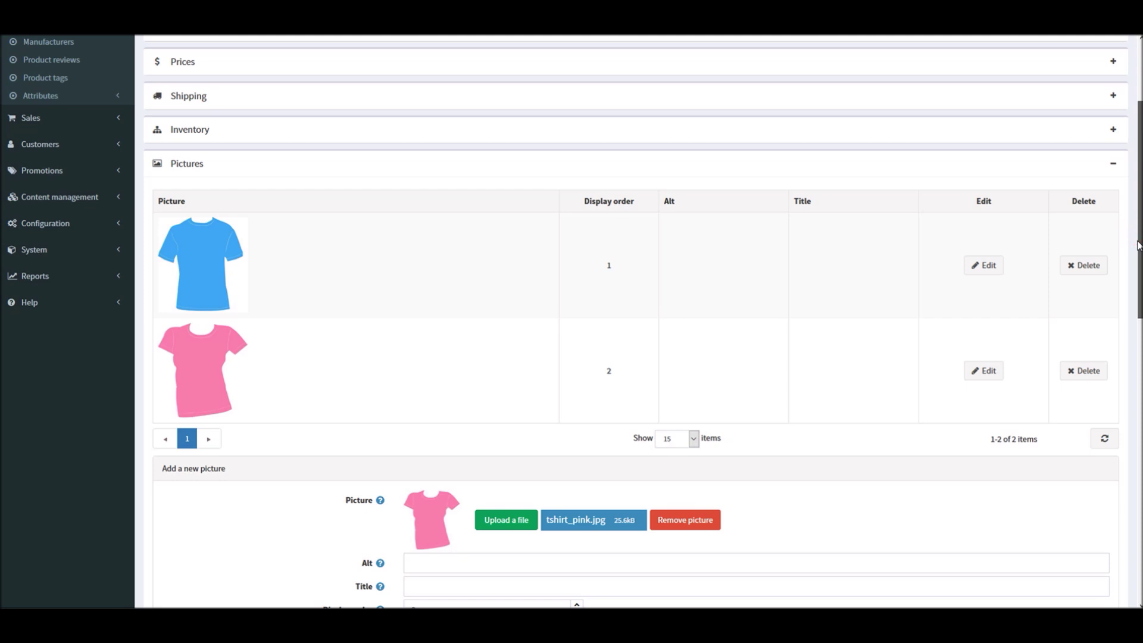
scroll(1139, 243, "down", 5)
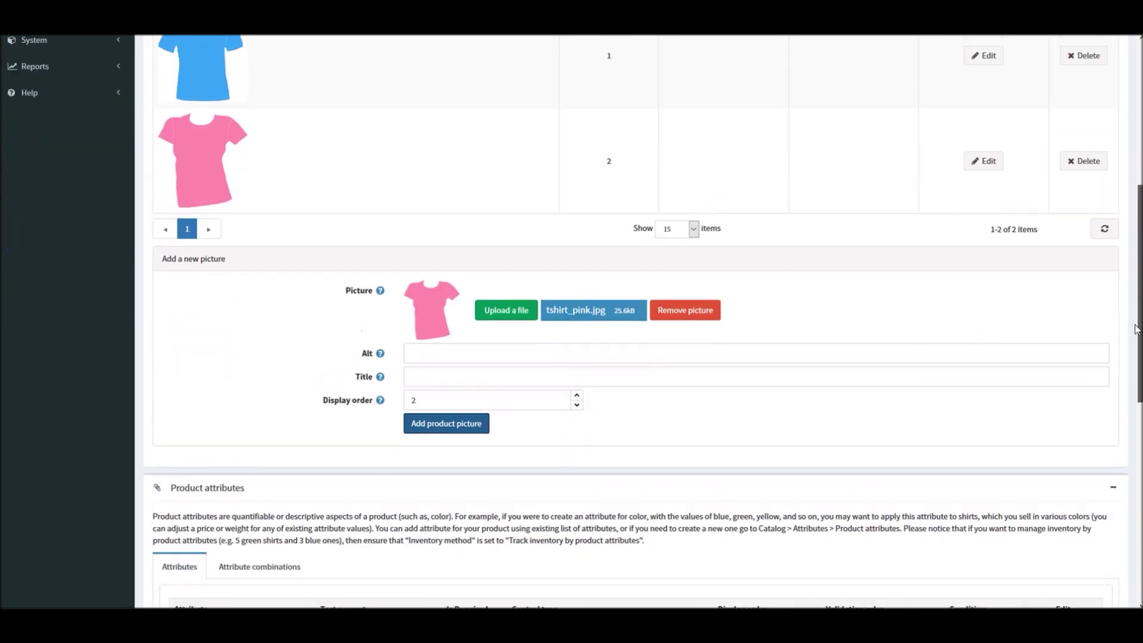
scroll(1136, 196, "up", 10)
left_click(926, 117)
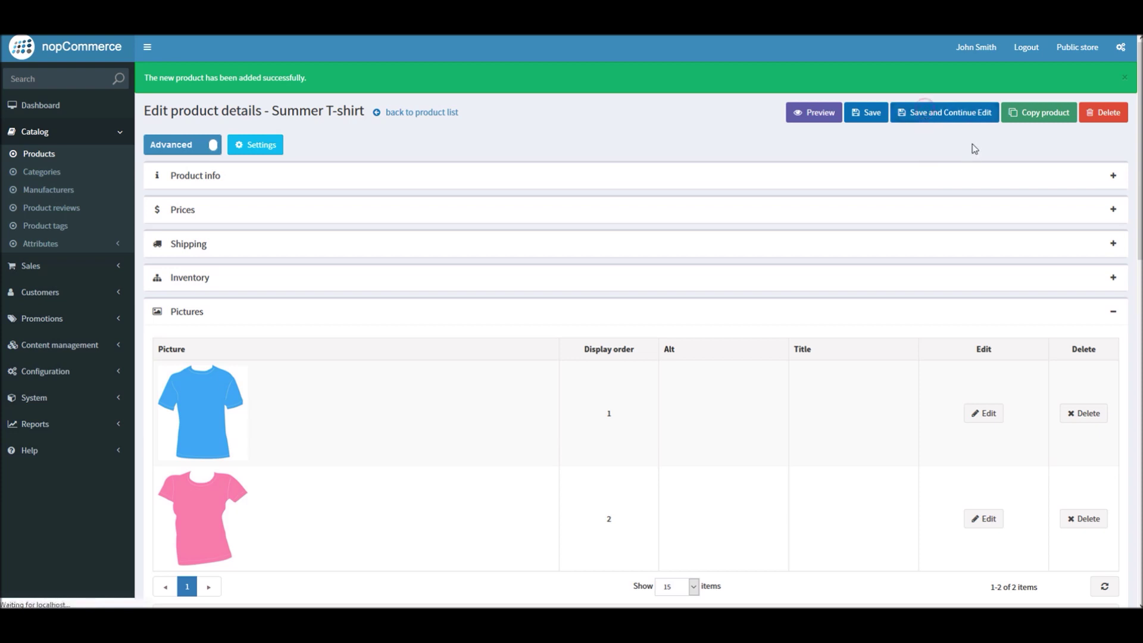
scroll(1126, 268, "down", 5)
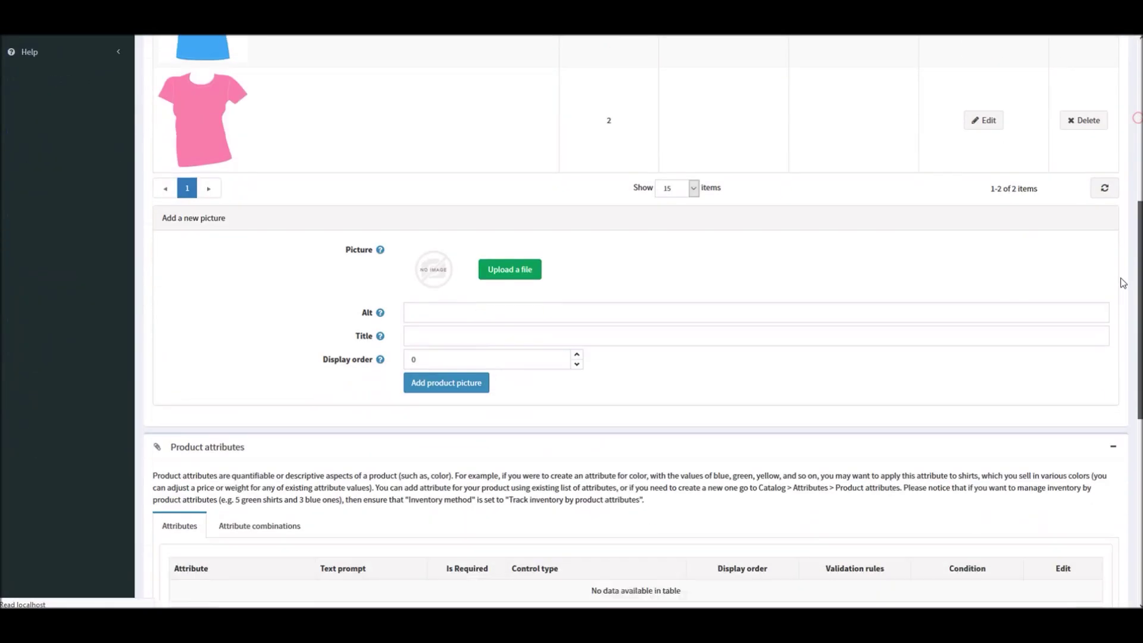
scroll(1123, 295, "up", 5)
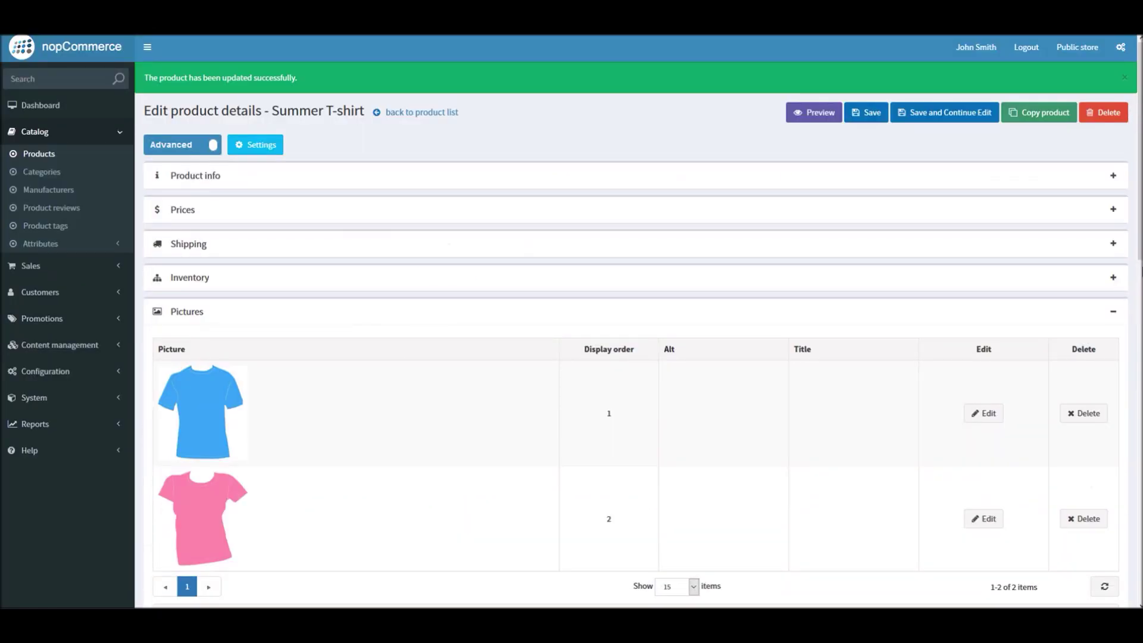
scroll(1120, 440, "down", 1)
scroll(1119, 441, "down", 3)
scroll(1120, 440, "down", 2)
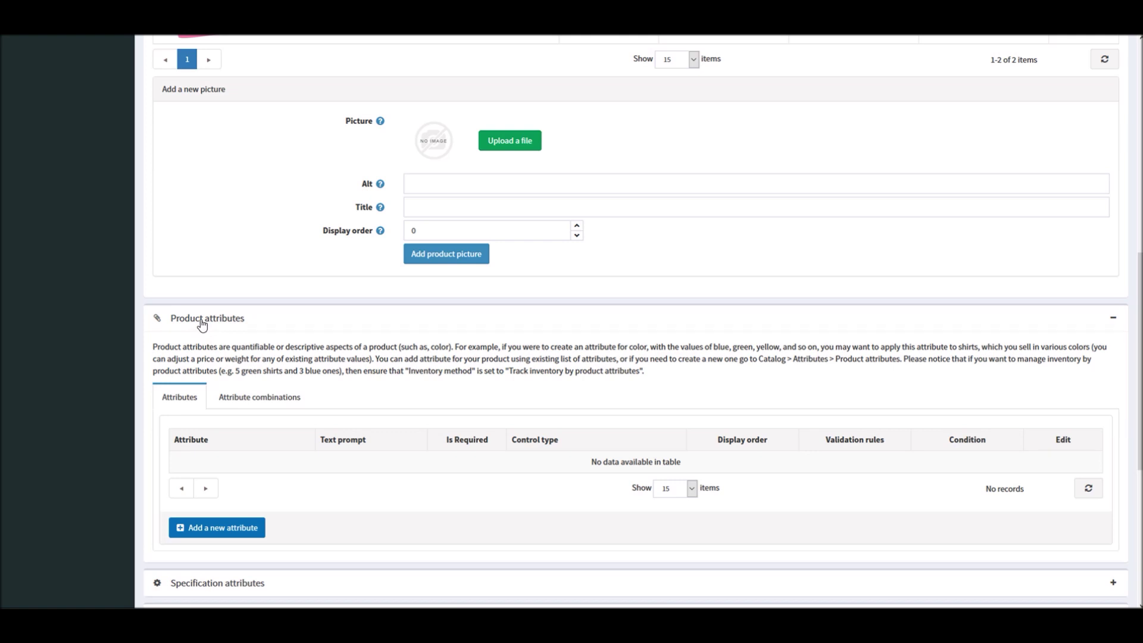
left_click(210, 529)
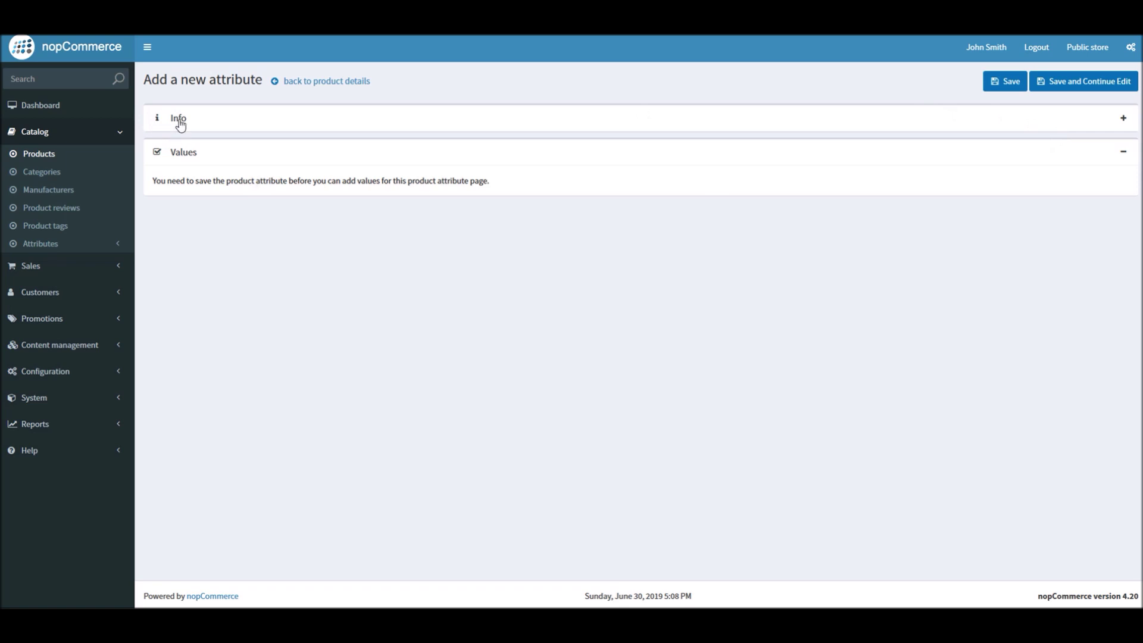
Step: Add the Color attribute as required, using Color squares and display order 1, and save it
left_click(1114, 121)
left_click(482, 147)
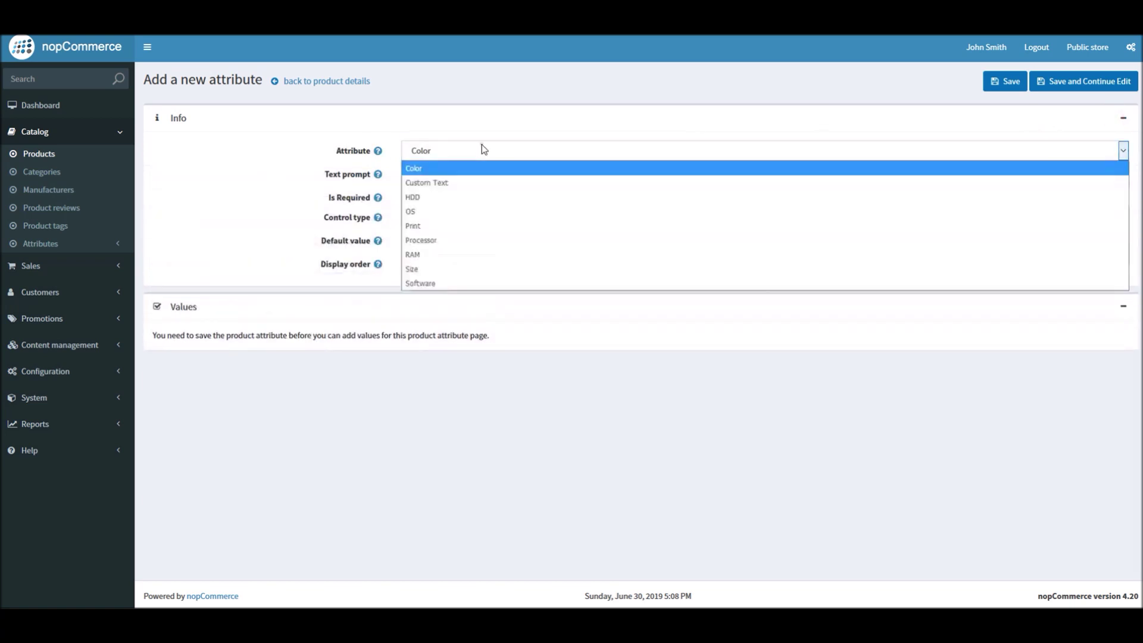
left_click(438, 175)
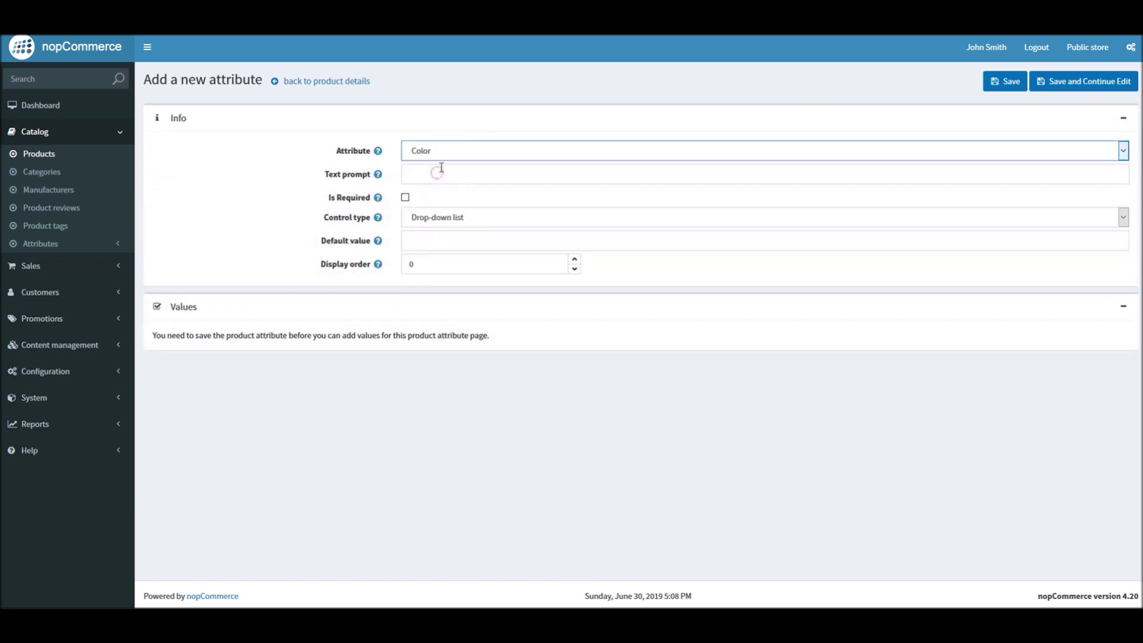
left_click(406, 198)
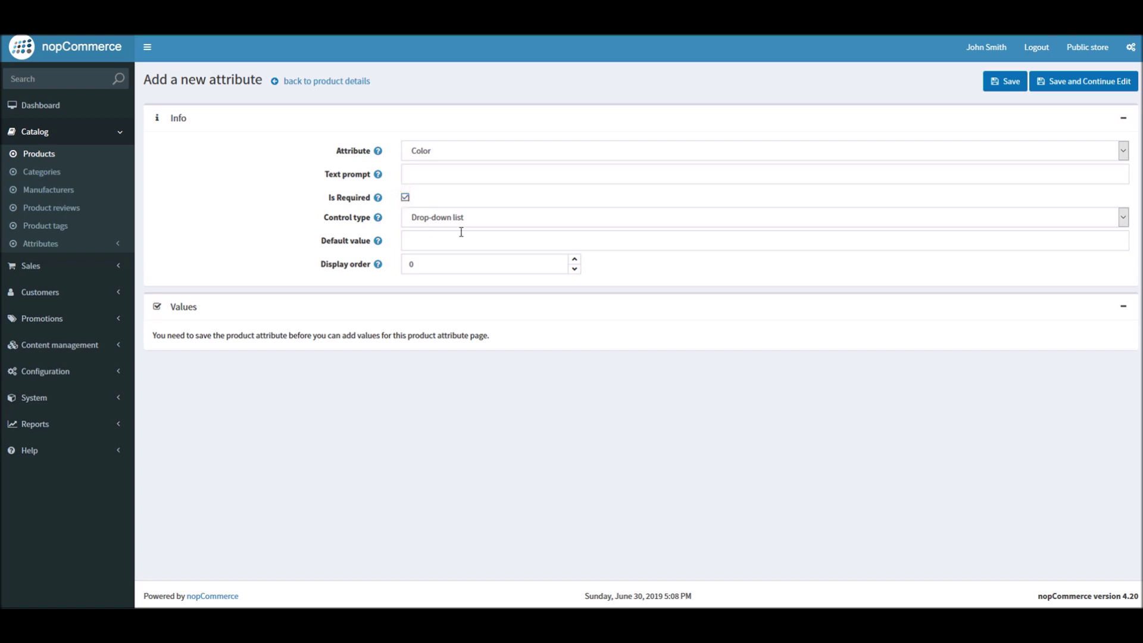
left_click(484, 221)
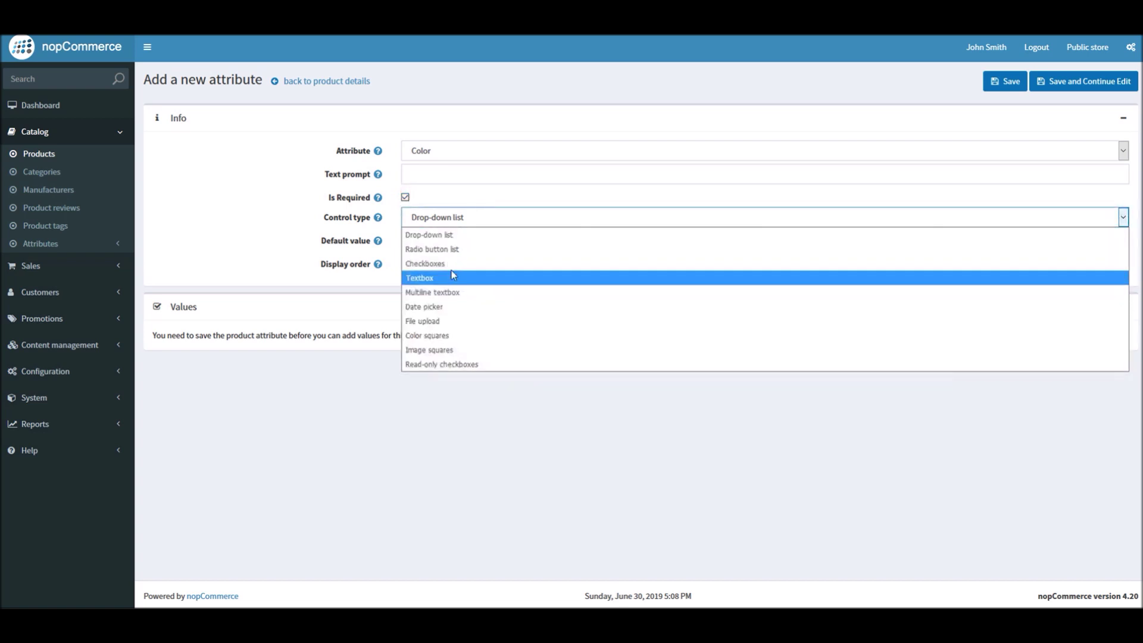
left_click(453, 338)
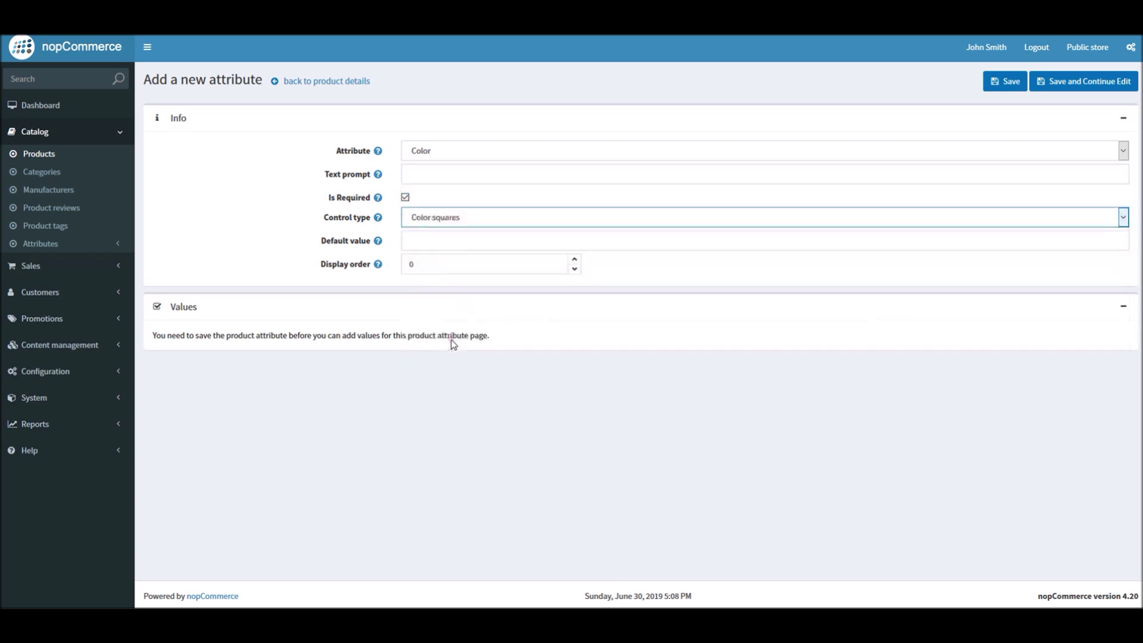
left_click(416, 265)
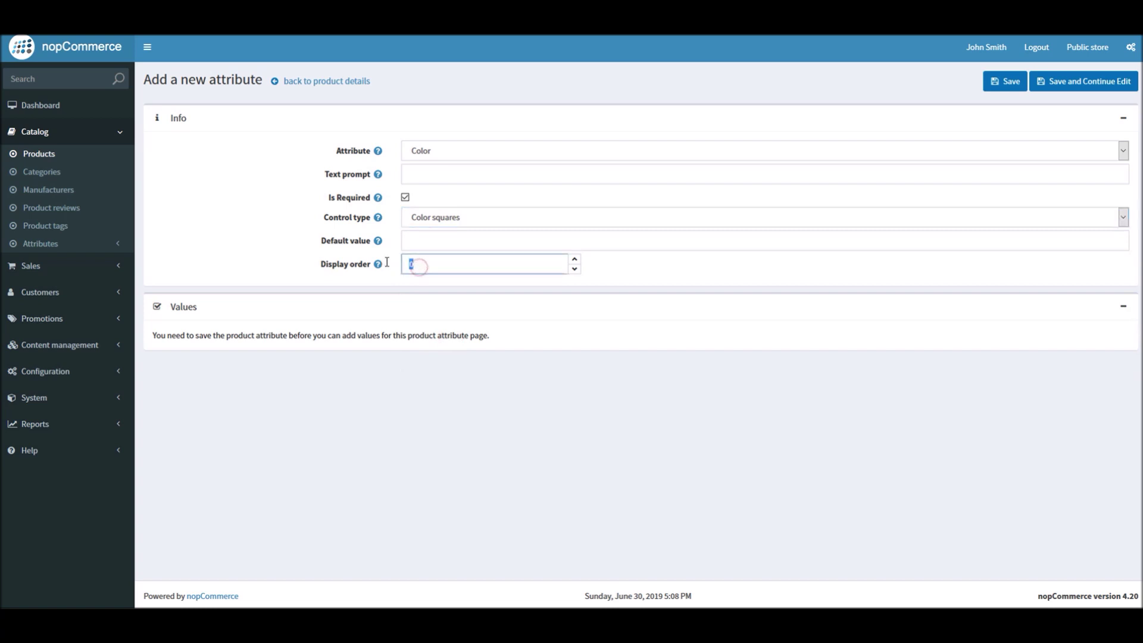
type("1")
left_click(419, 242)
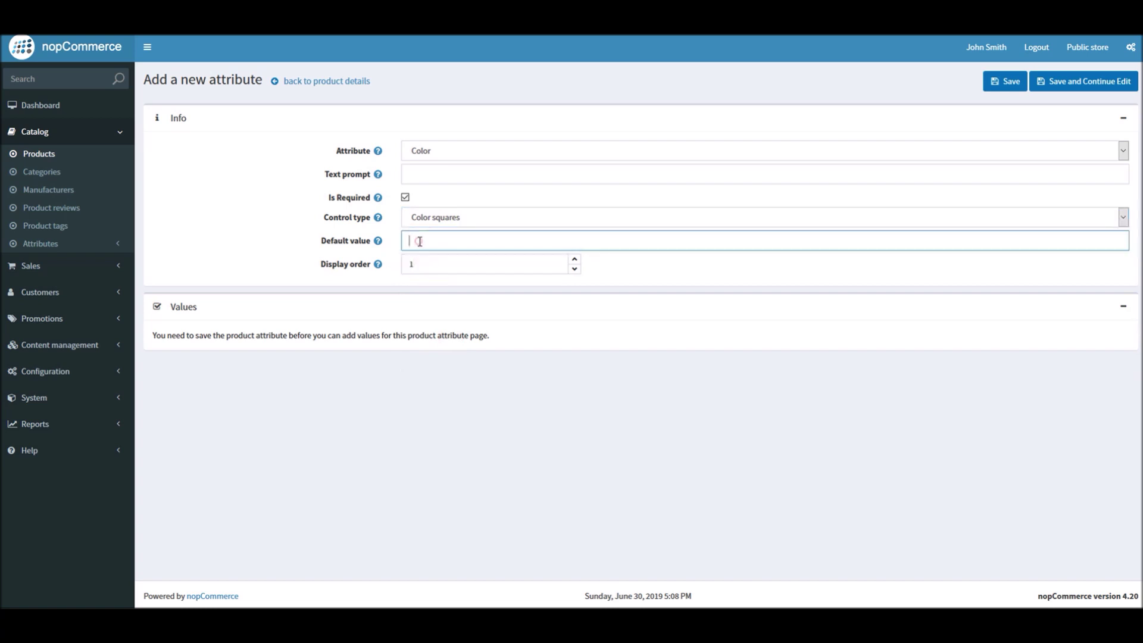
left_click(1060, 83)
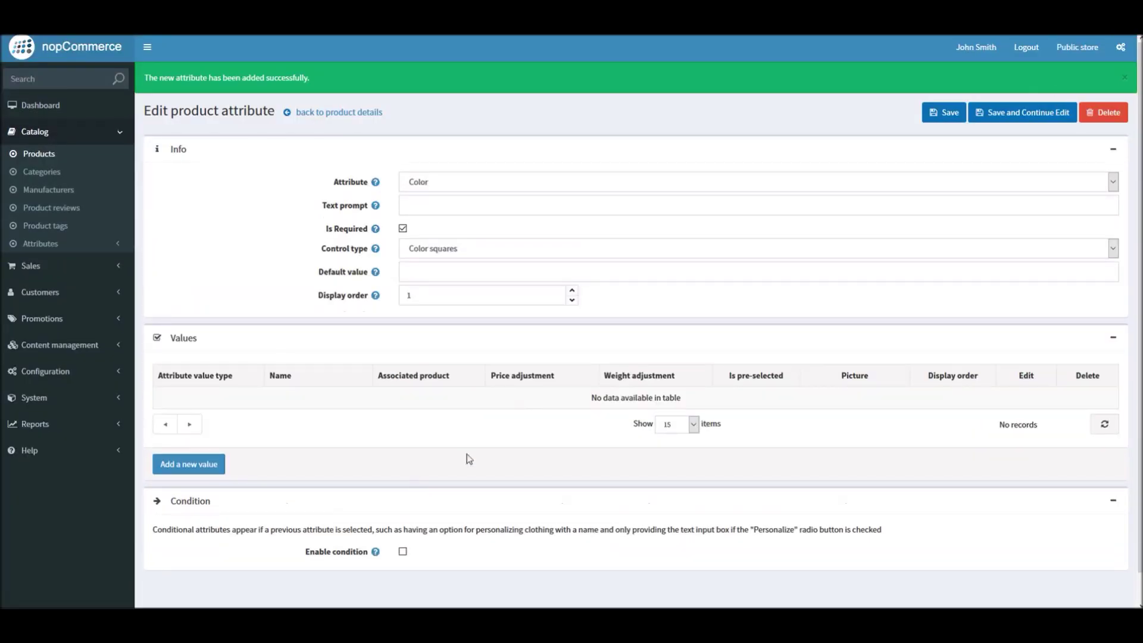
scroll(1135, 250, "down", 1)
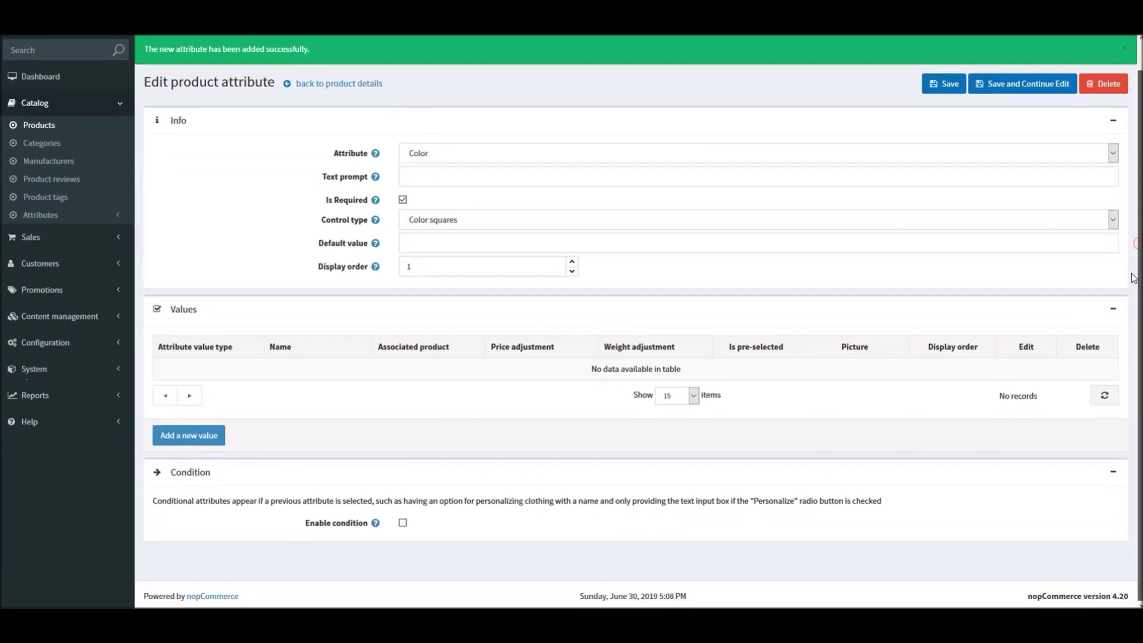
Step: Create the Blue value with colour #53afee and the blue T-shirt picture, pre-selected, display order 1
left_click(190, 436)
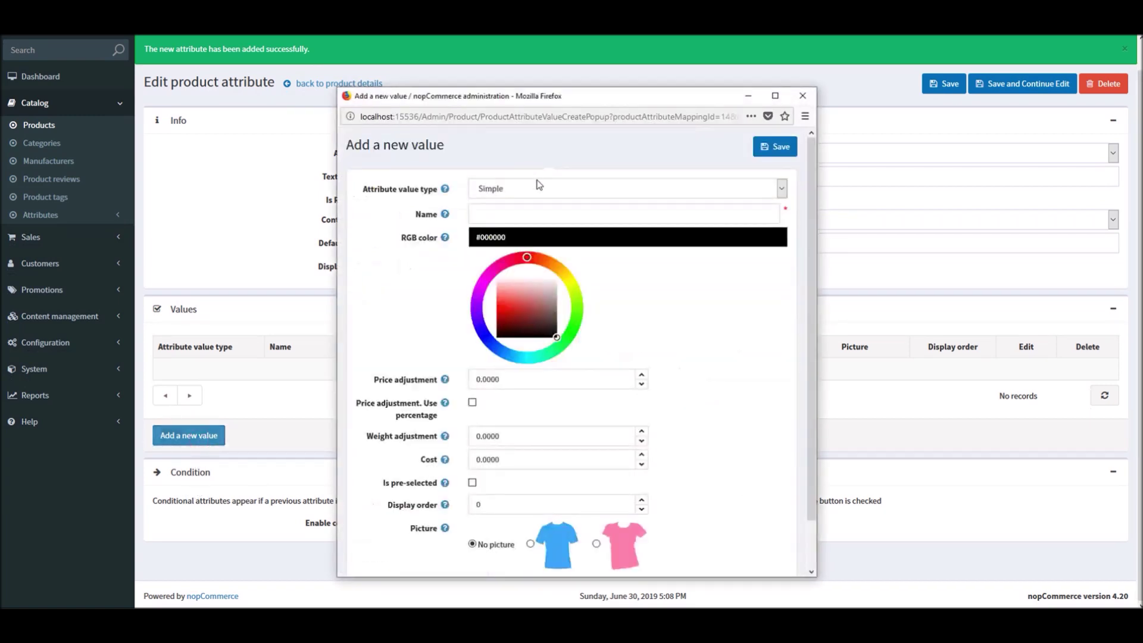
left_click(498, 209)
type("Blue")
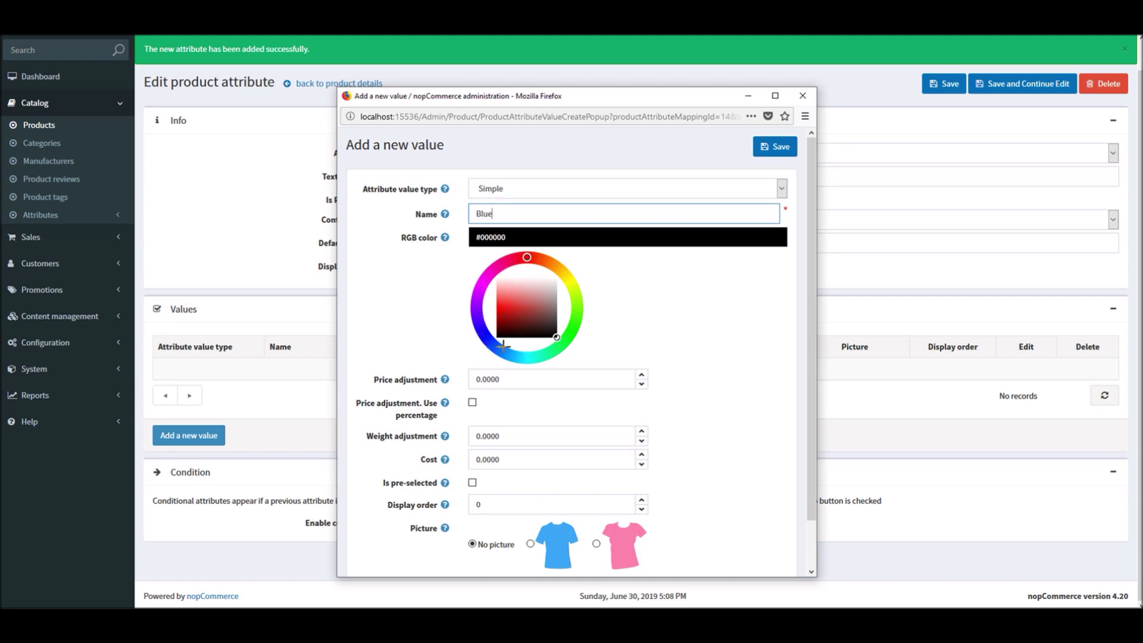
left_click(505, 351)
left_click(514, 314)
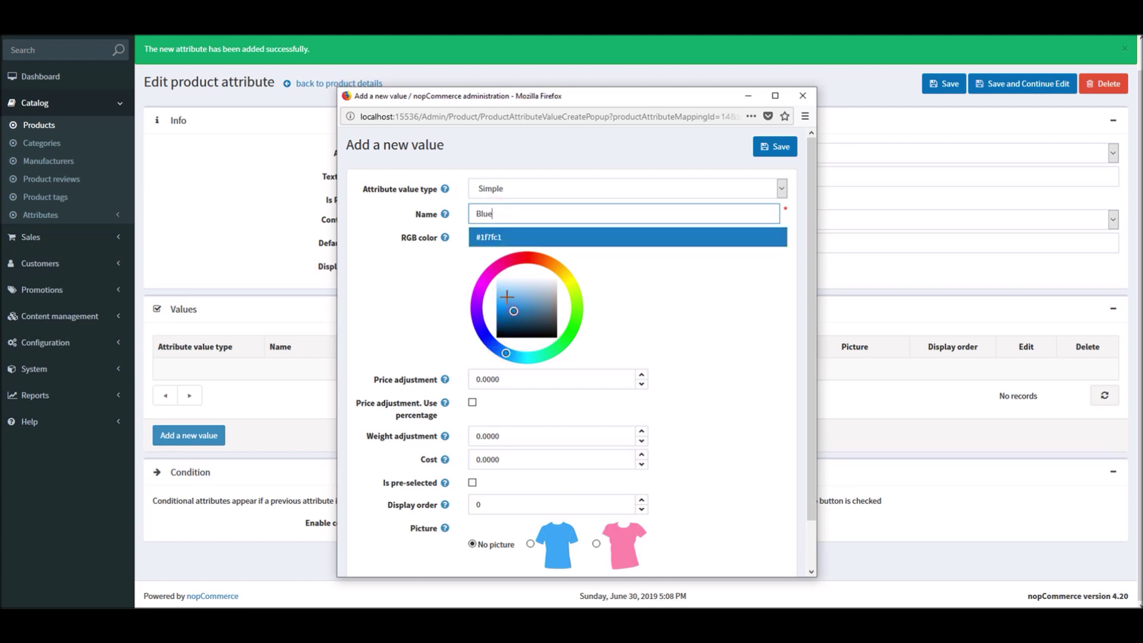
left_click(506, 299)
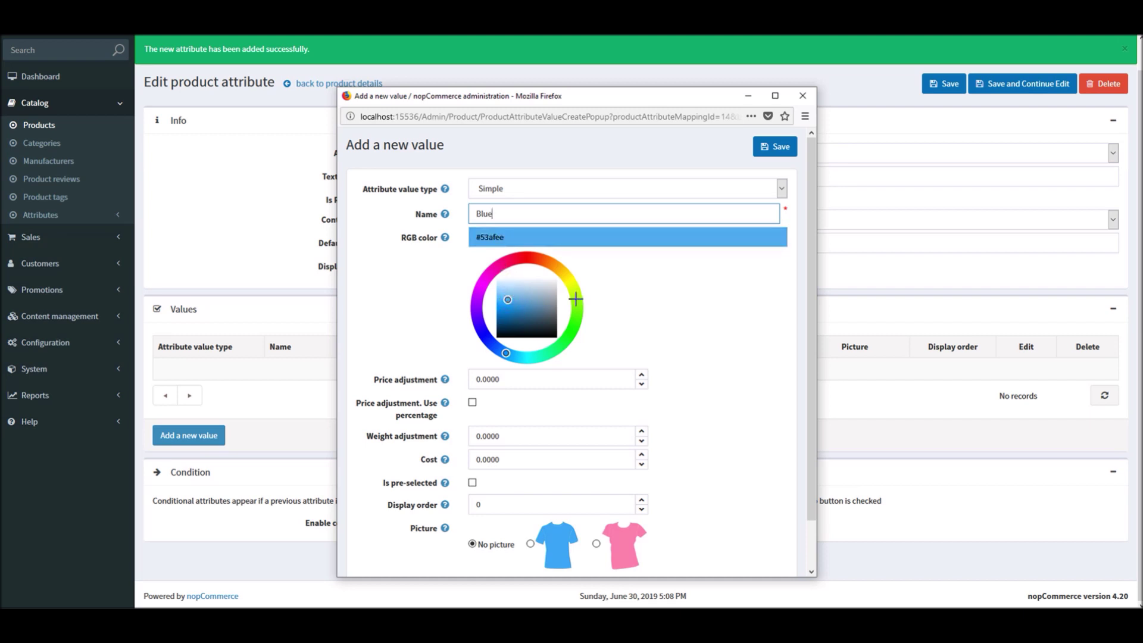
left_click(508, 380)
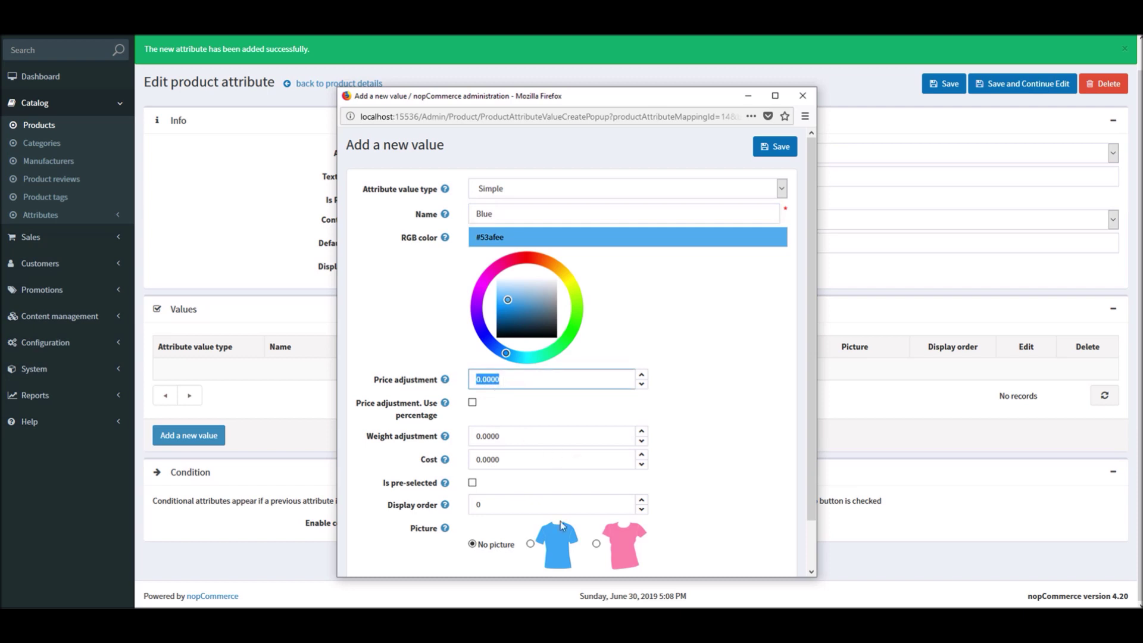
left_click(530, 544)
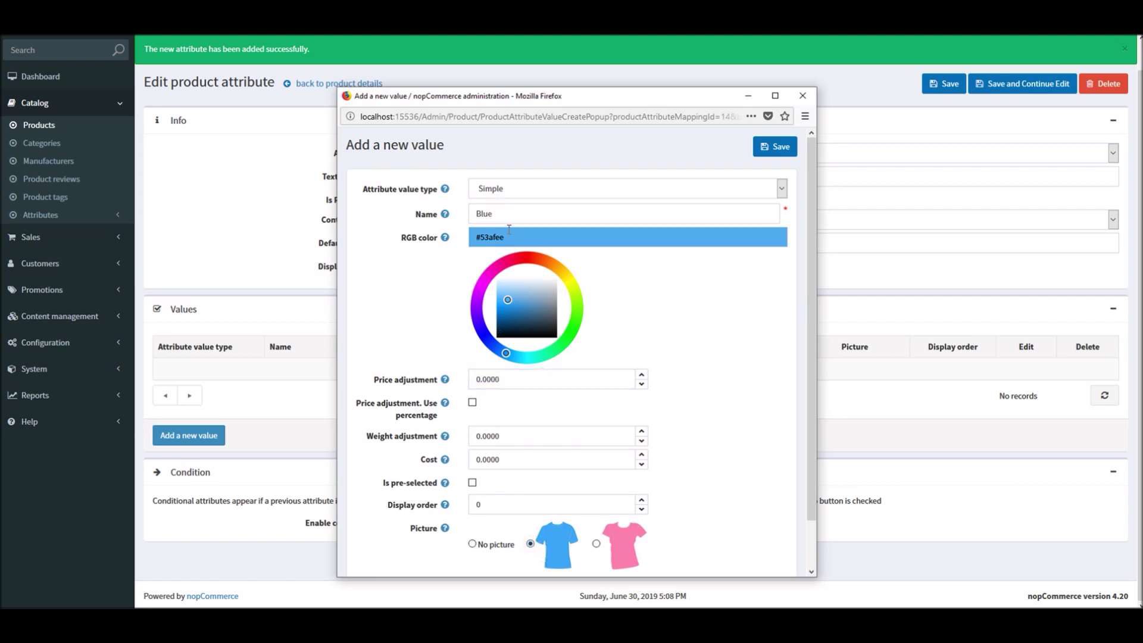
double_click(495, 216)
scroll(812, 211, "down", 1)
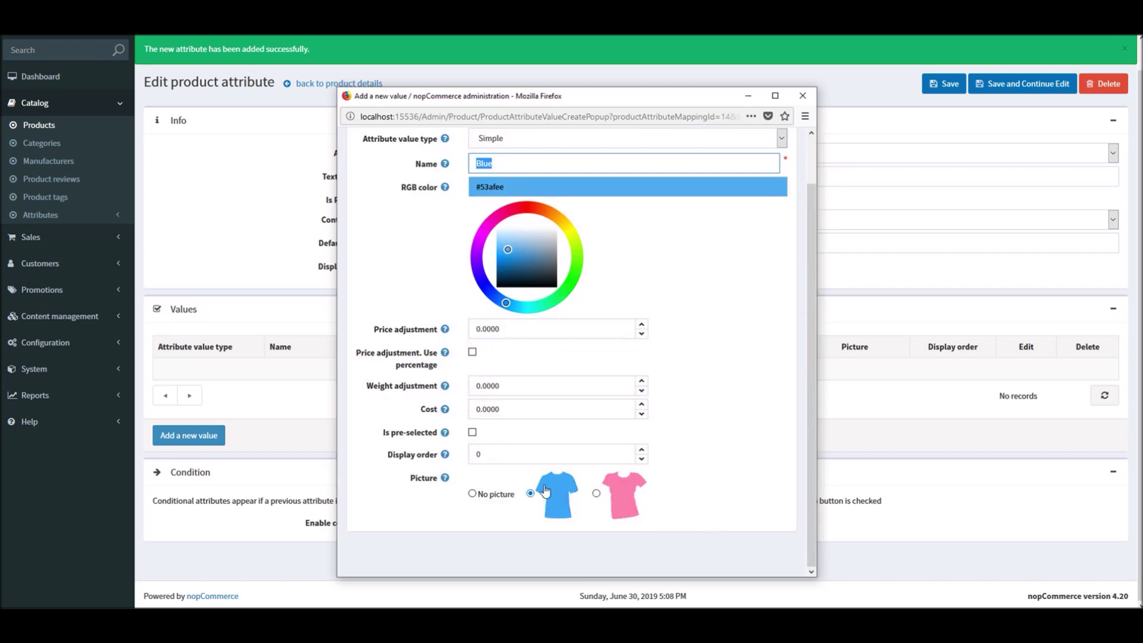
left_click(473, 434)
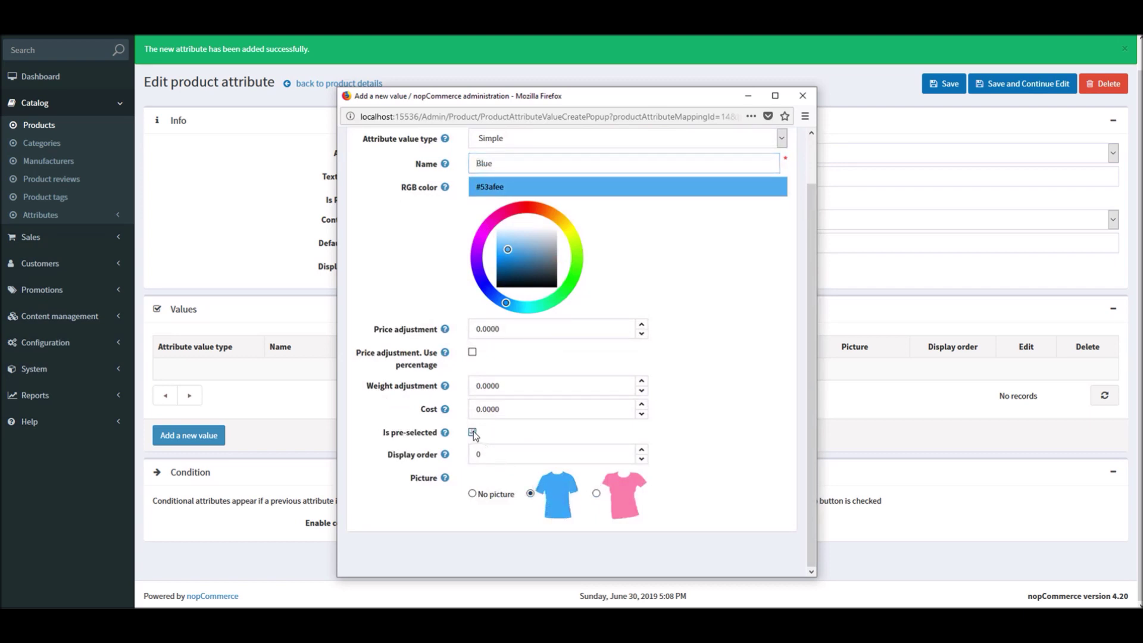
double_click(495, 454)
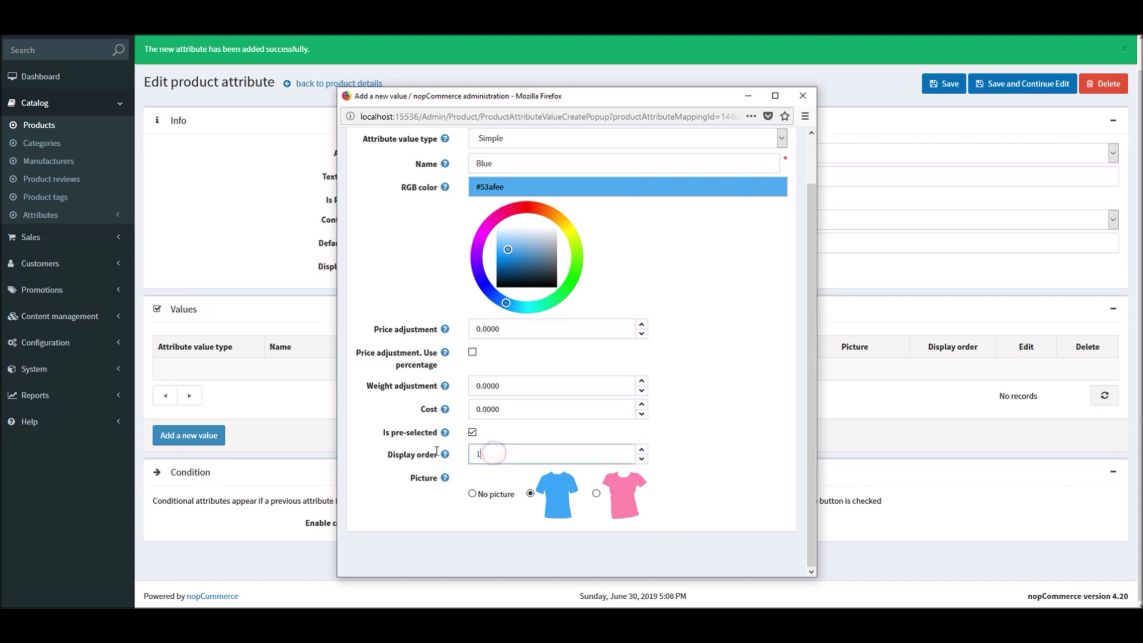
type("1")
left_click_drag(812, 326, 812, 282)
left_click(774, 146)
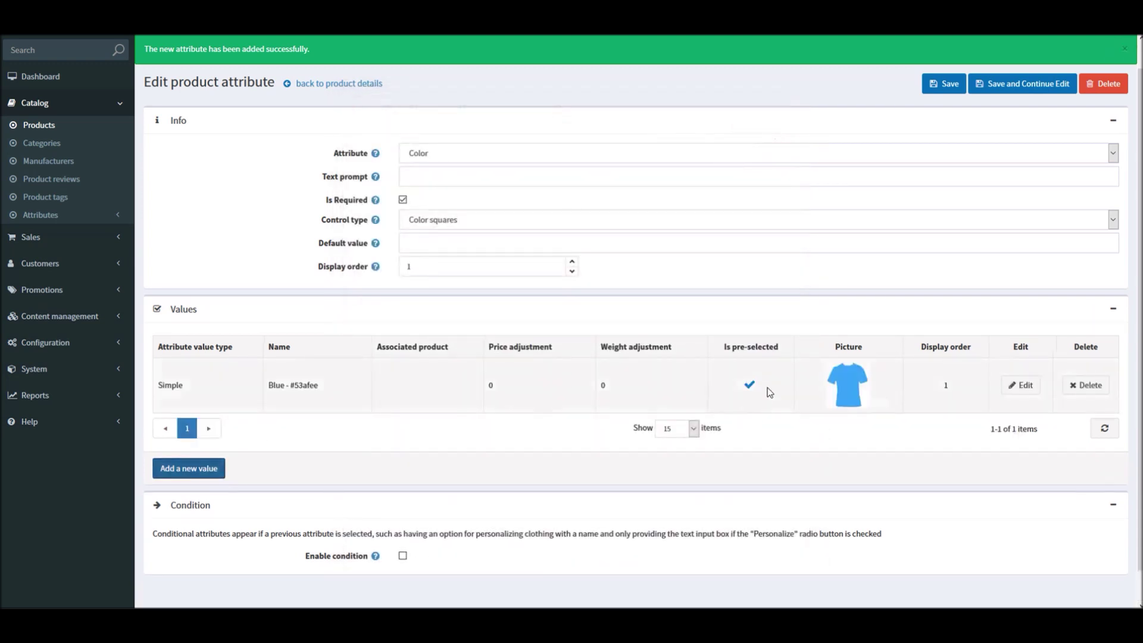
left_click(188, 469)
Step: Create the Pink value with colour #f2a1db, display order 2 and the pink picture, then save
left_click(495, 214)
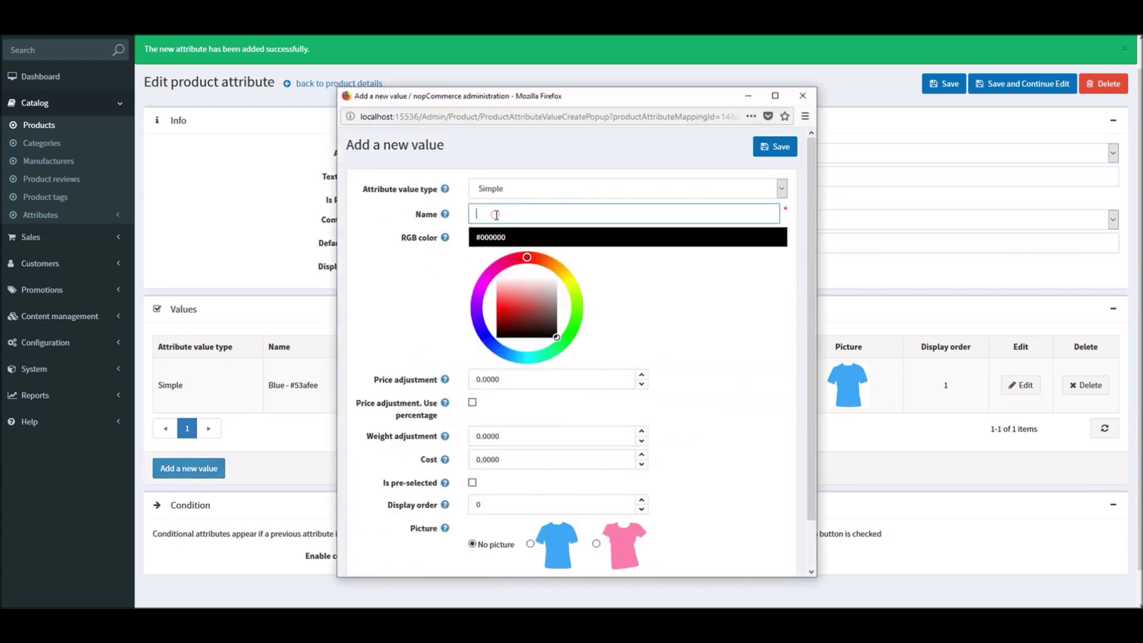
type("Pink")
left_click(496, 267)
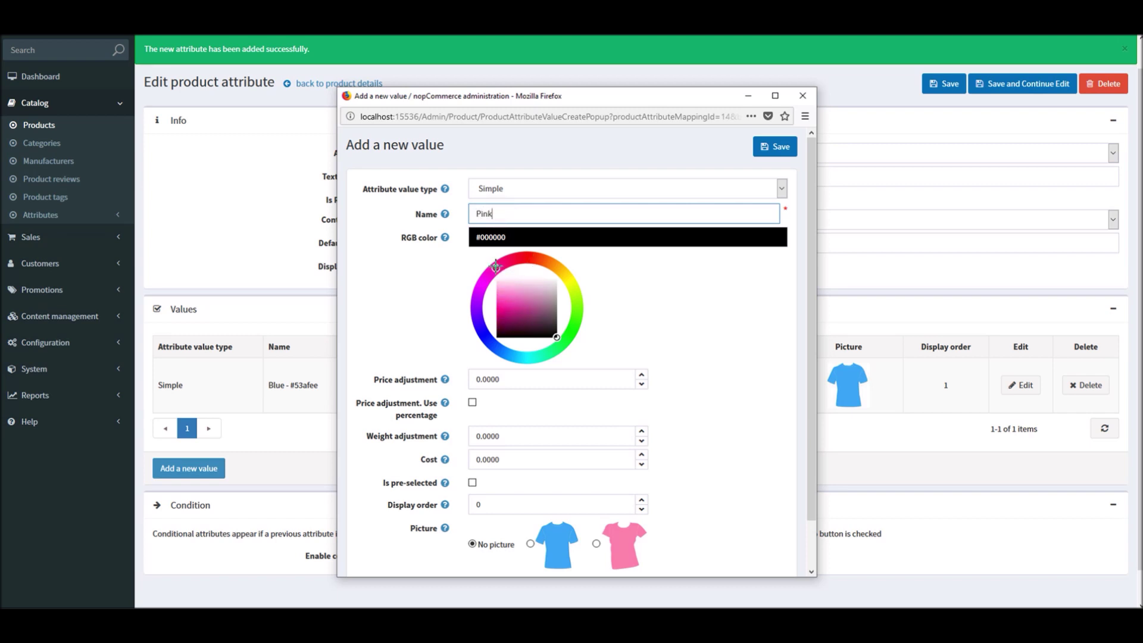
left_click(516, 290)
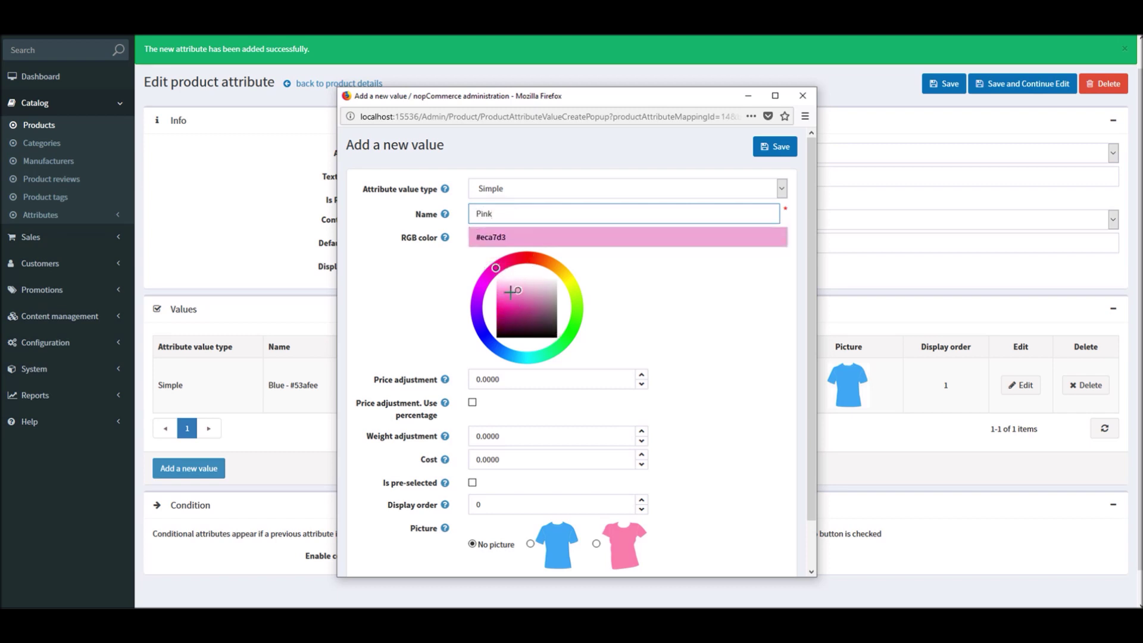
left_click(511, 291)
left_click(492, 271)
double_click(481, 505)
type("2")
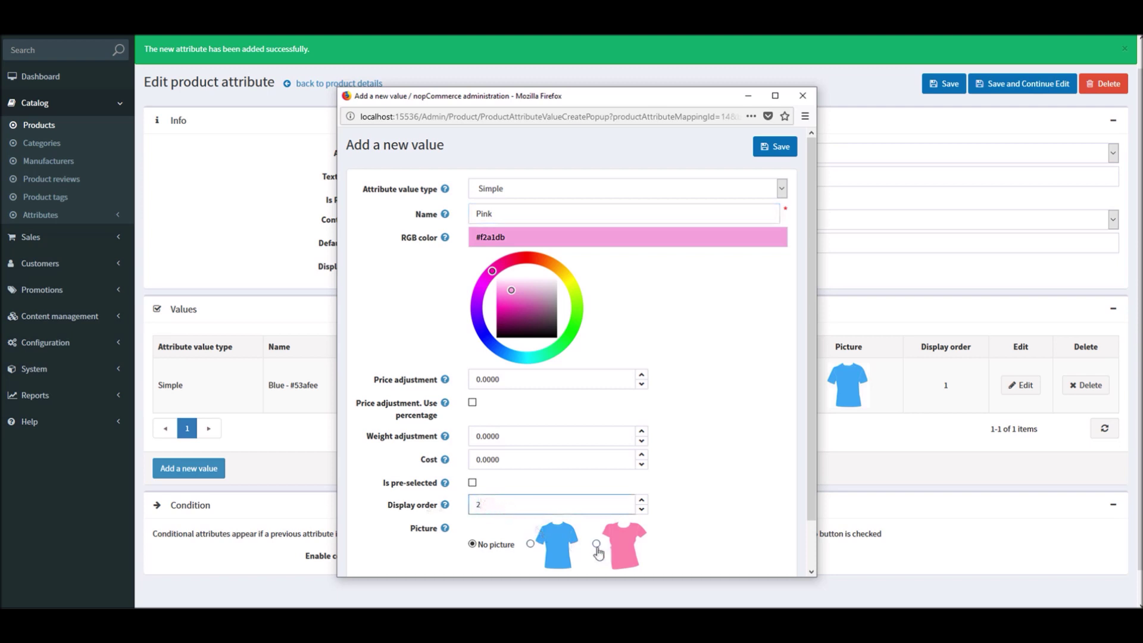
left_click(598, 546)
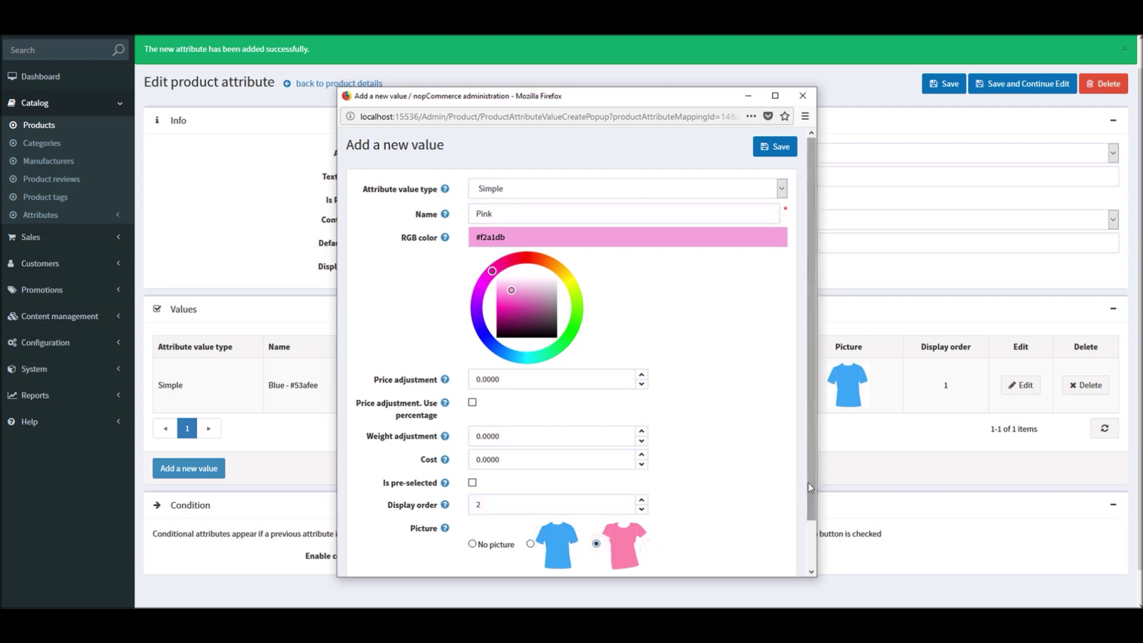
left_click_drag(808, 483, 803, 558)
scroll(801, 557, "up", 2)
left_click(776, 150)
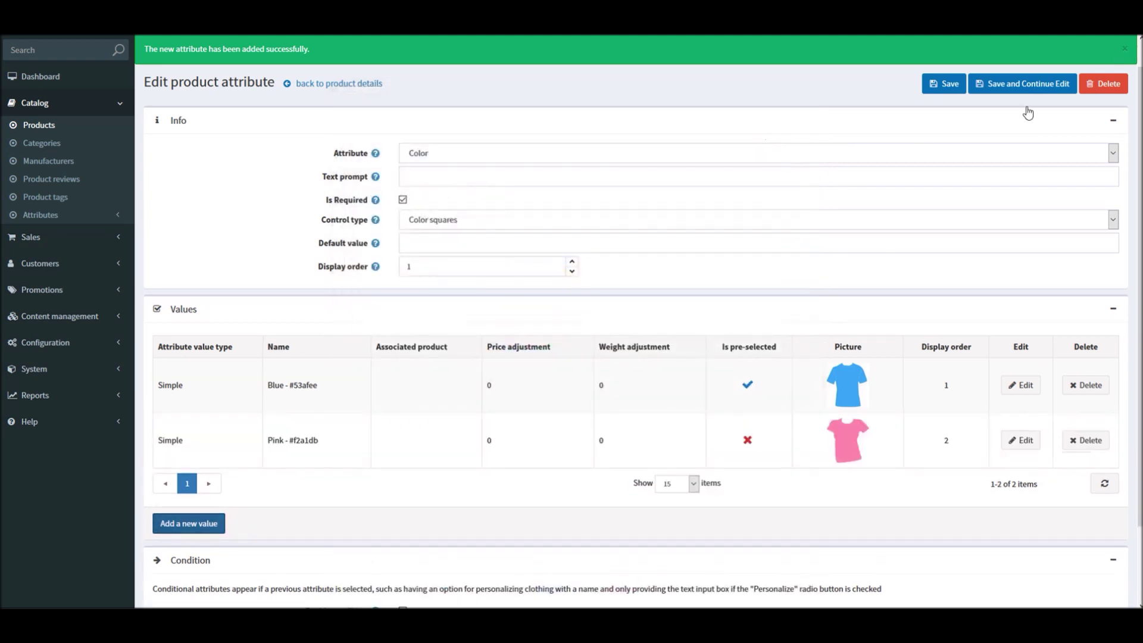
left_click(988, 80)
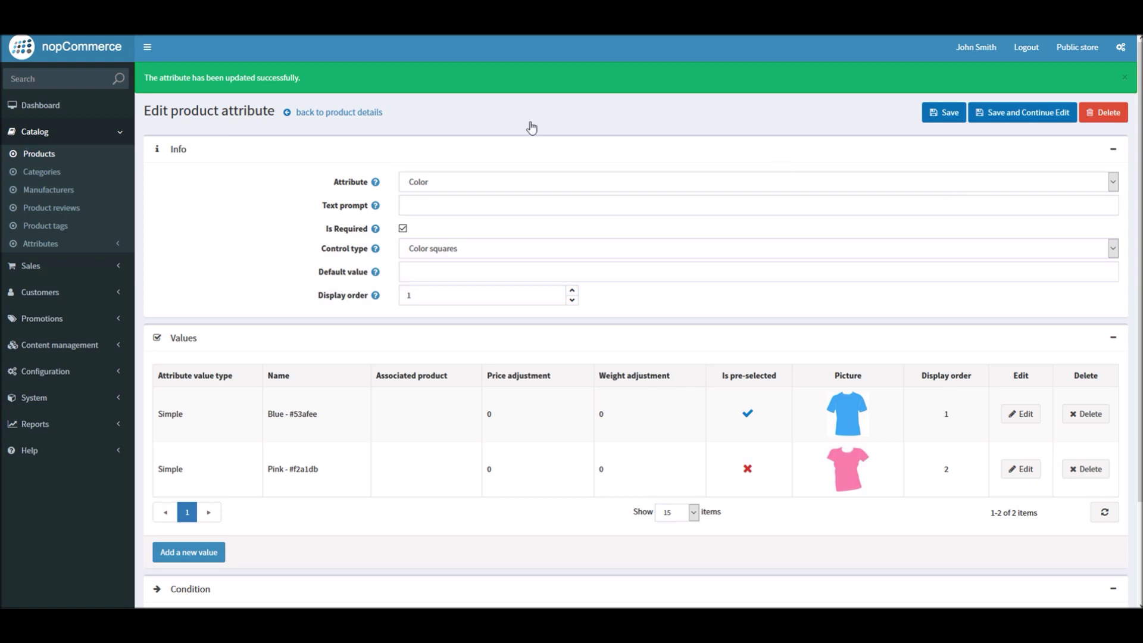
Step: Open the public store in a new tab and search 'summer' to reach Summer T-shirt
right_click(1078, 52)
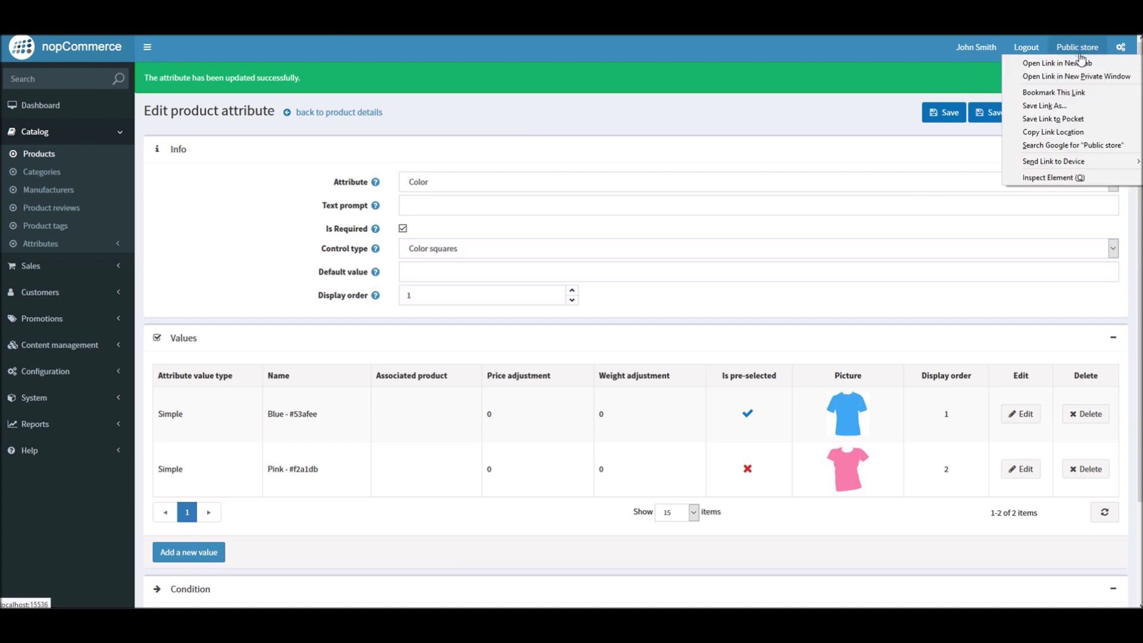
left_click(1085, 63)
key("ctrl+Tab")
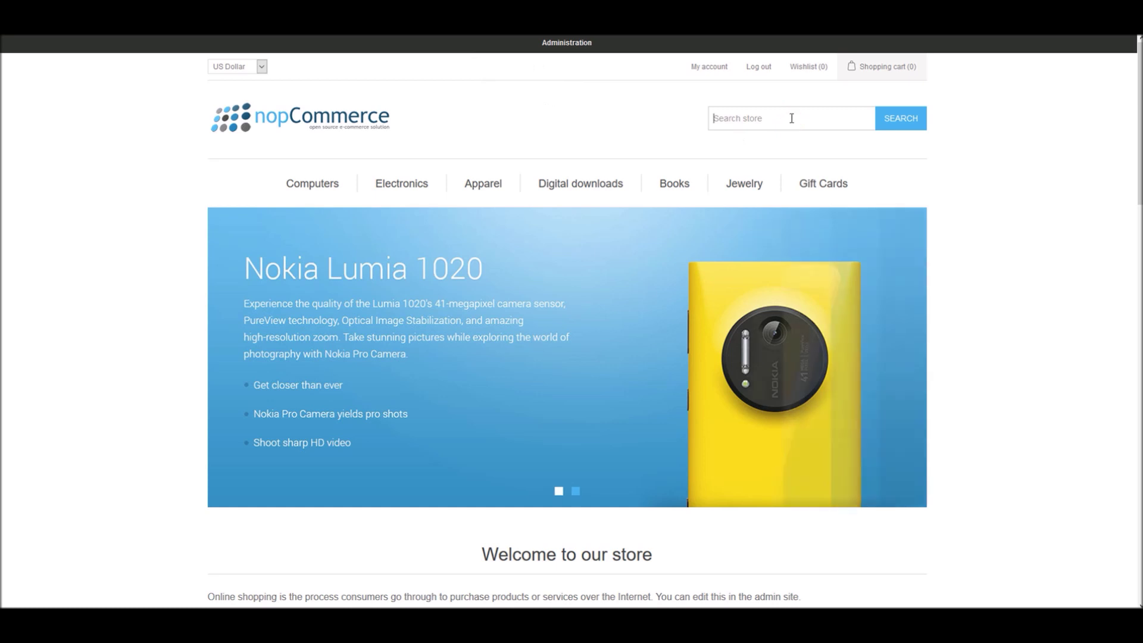
left_click(792, 118)
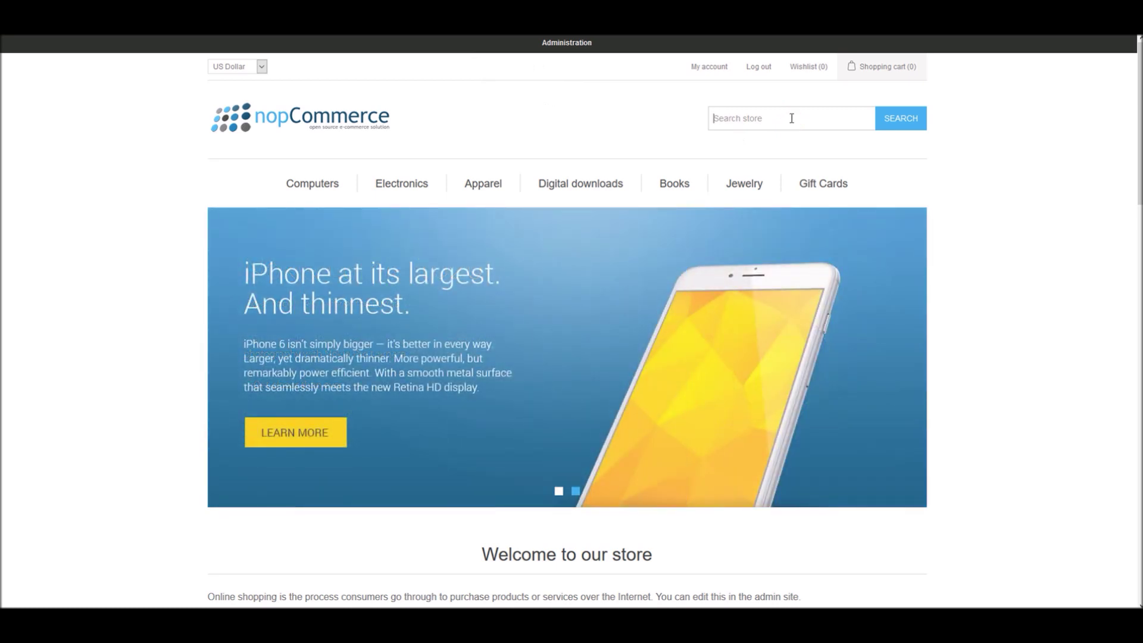
type("summer")
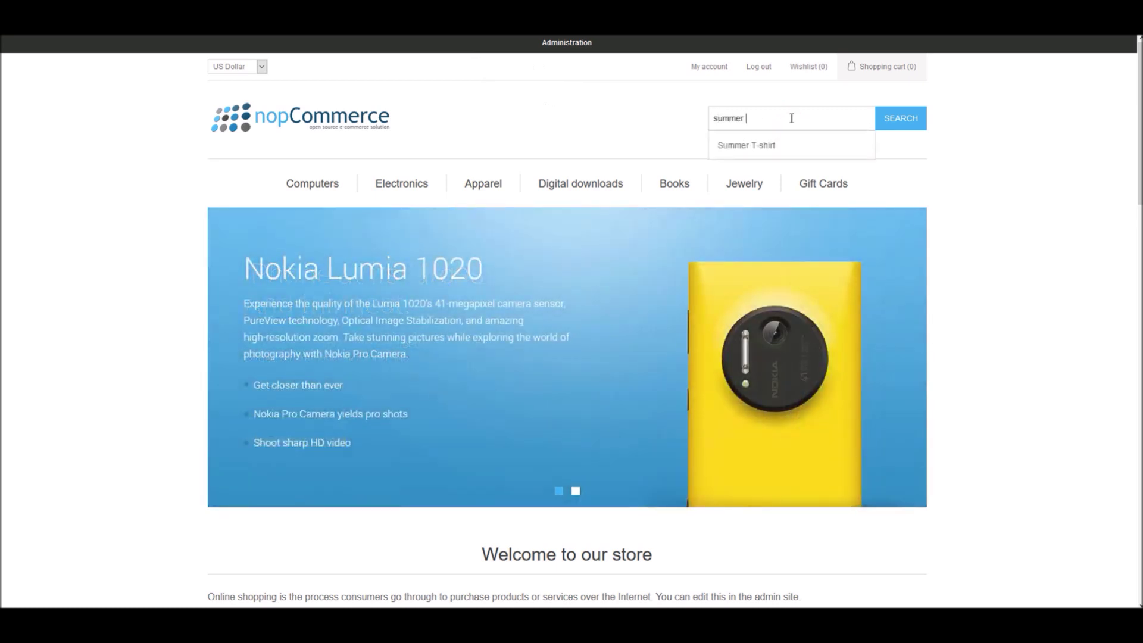
left_click(774, 146)
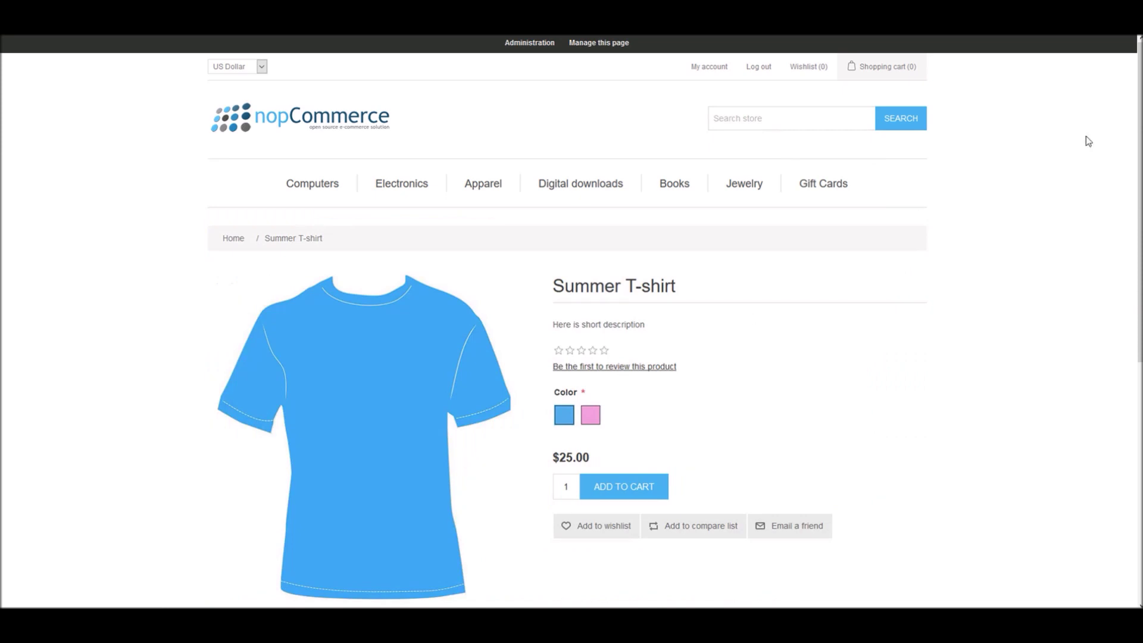
left_click_drag(1138, 141, 1133, 190)
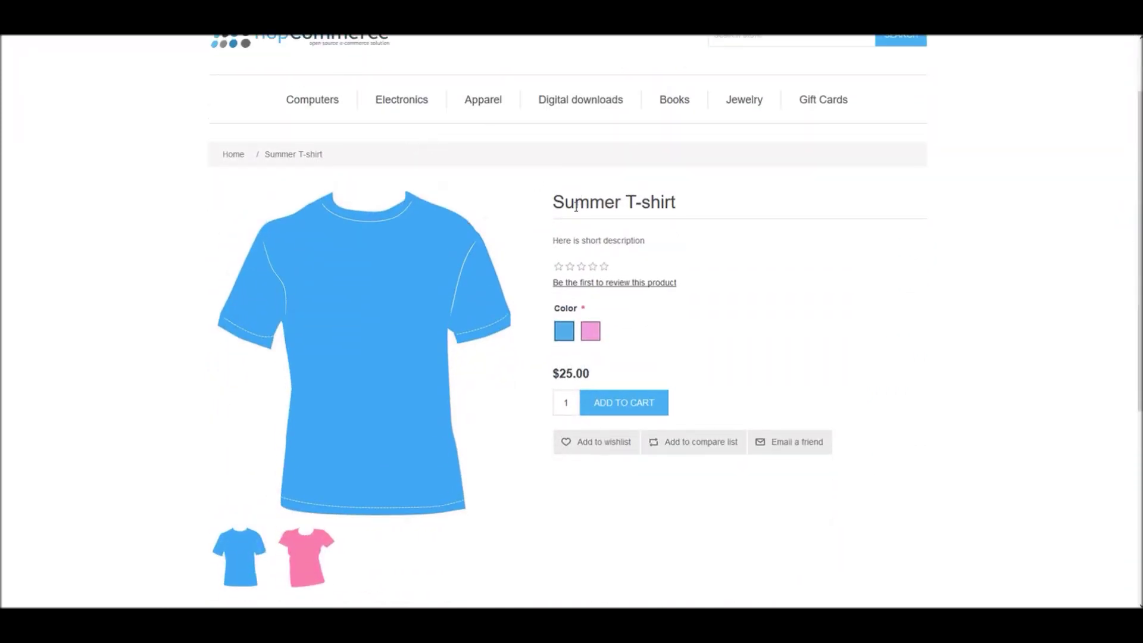
Step: Highlight the Summer T-shirt title, then click the pink colour square
triple_click(551, 203)
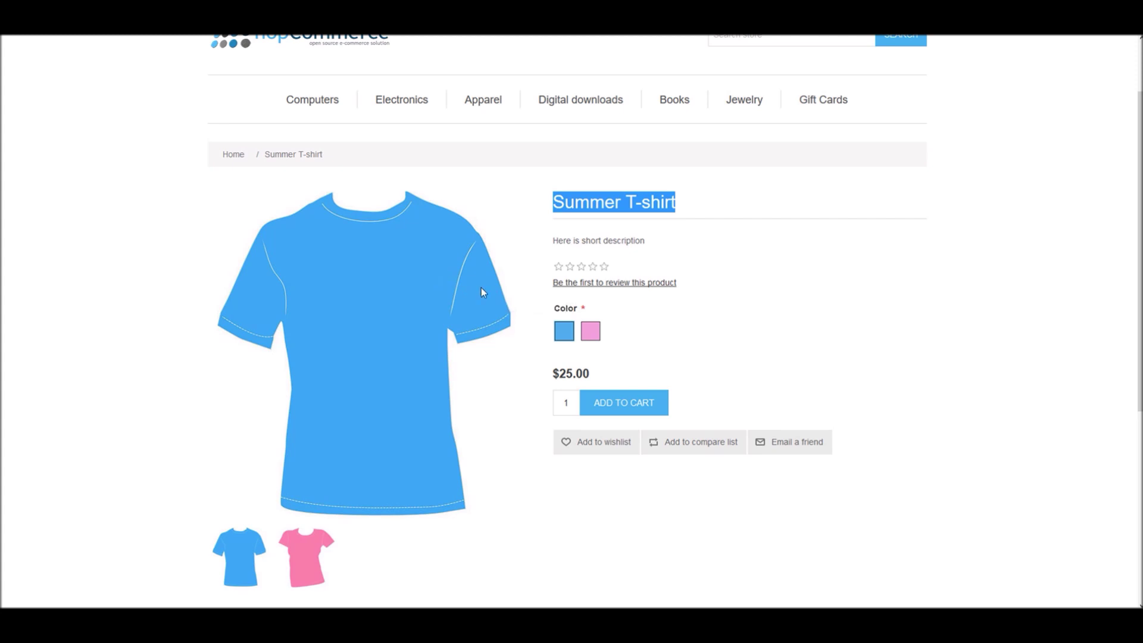
left_click(590, 334)
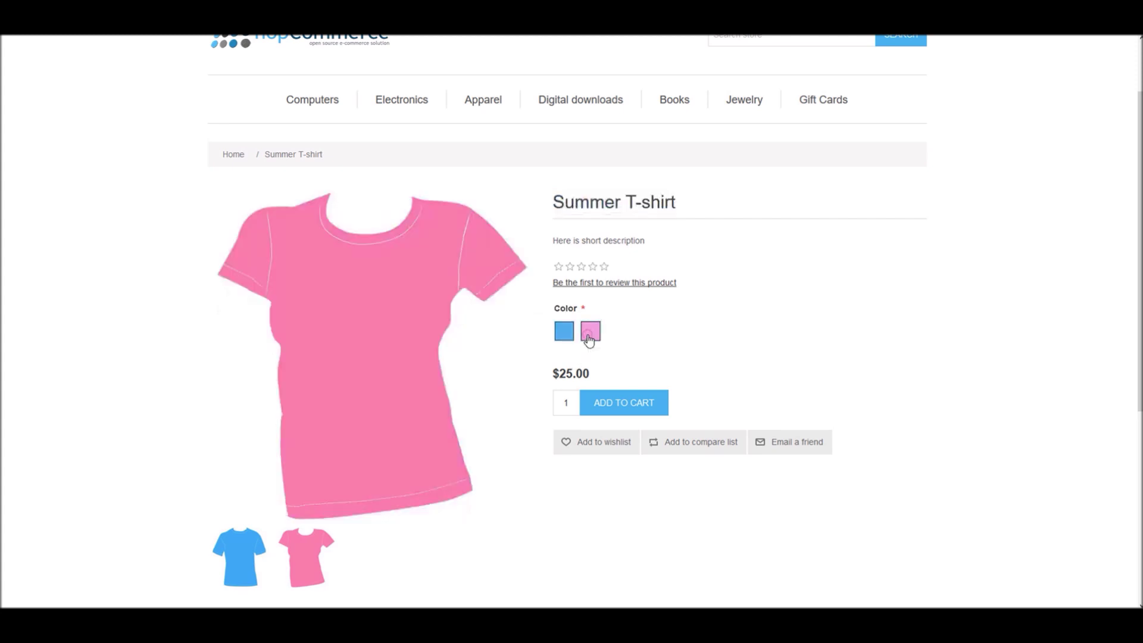